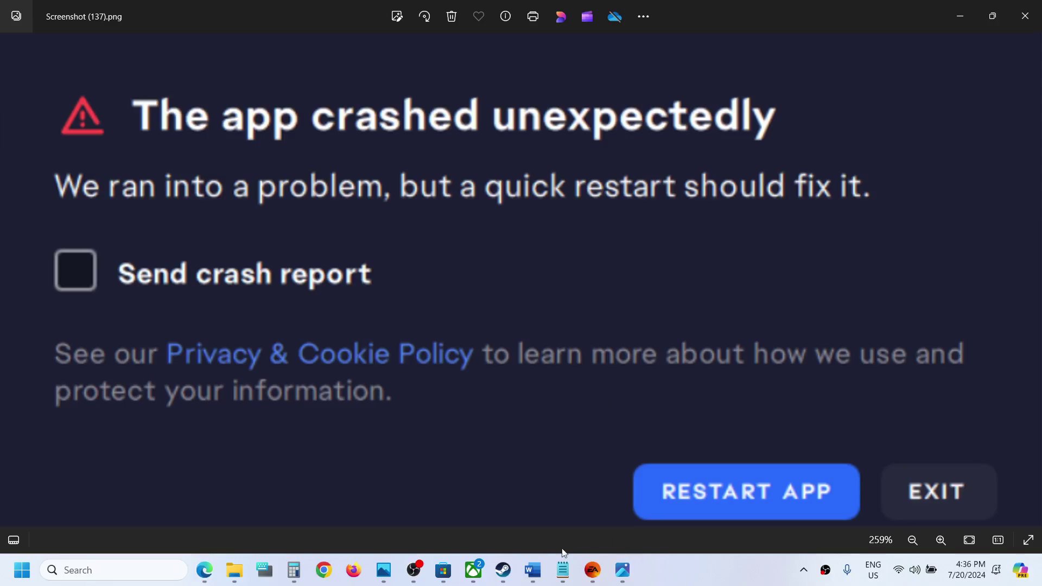
# Step: Review the 'Start EA Background Service' step in the Word guide
pyautogui.click(532, 571)
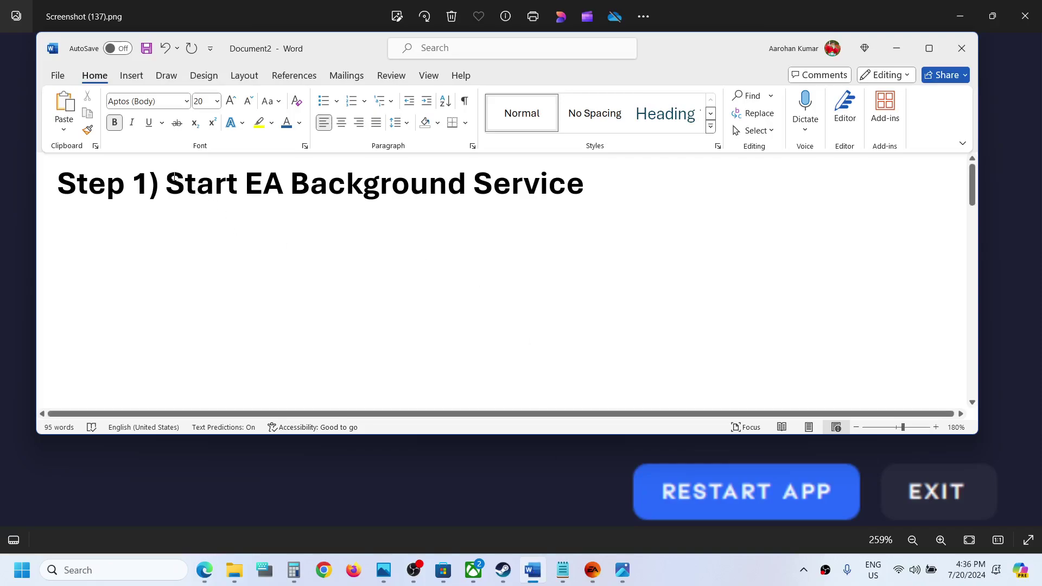
pyautogui.moveTo(172, 177); pyautogui.dragTo(636, 186)
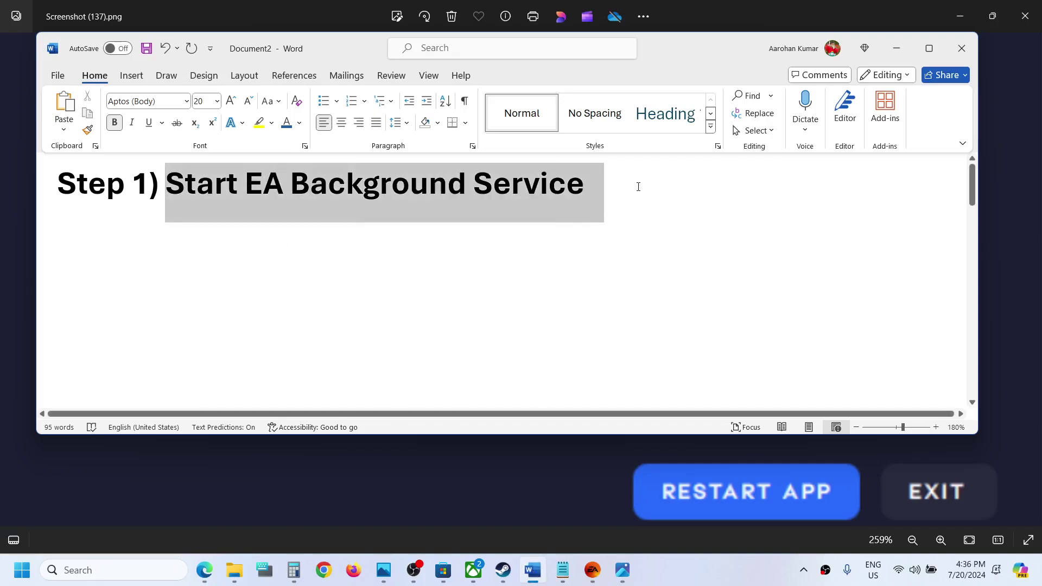
pyautogui.click(495, 478)
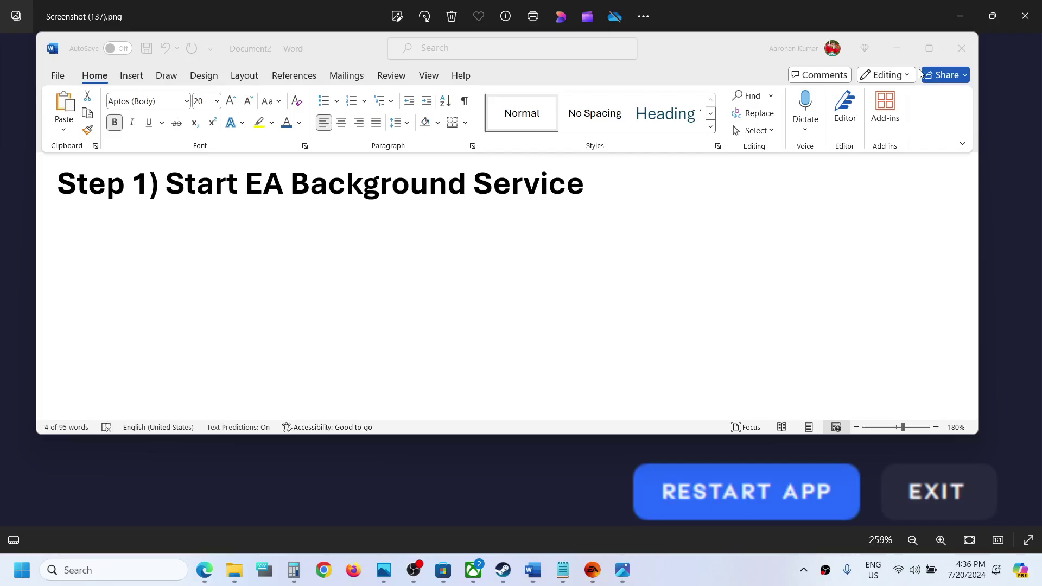
pyautogui.click(898, 49)
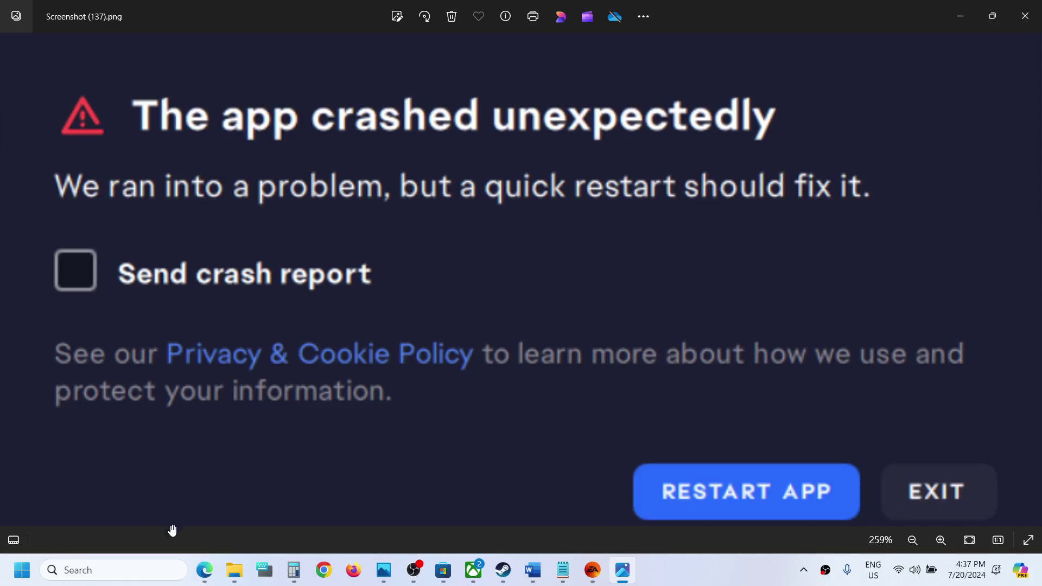
# Step: Open the Services console from search and select EABackgroundService
pyautogui.click(143, 573)
pyautogui.write('serv')
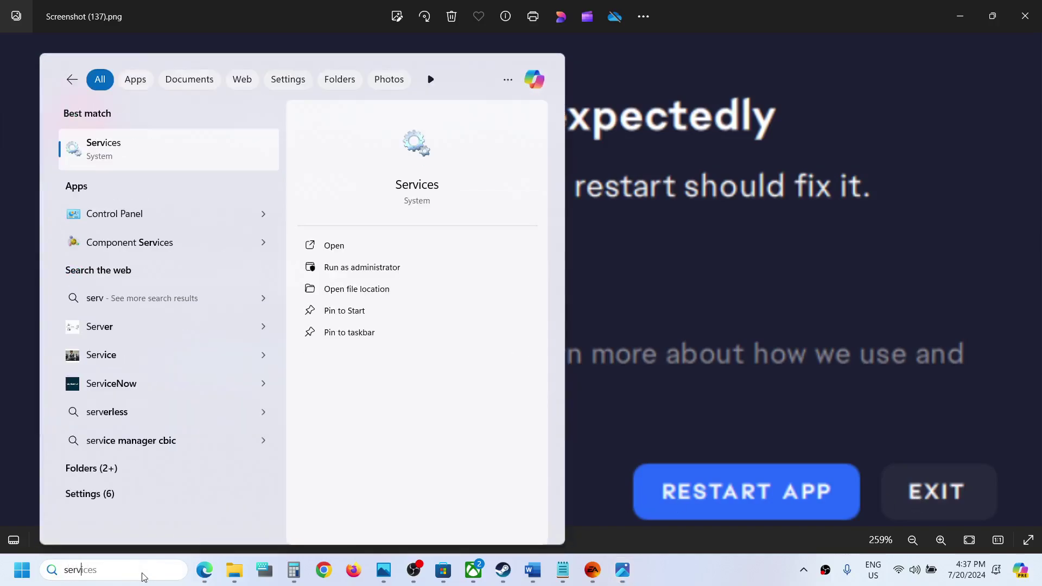
pyautogui.write('ices')
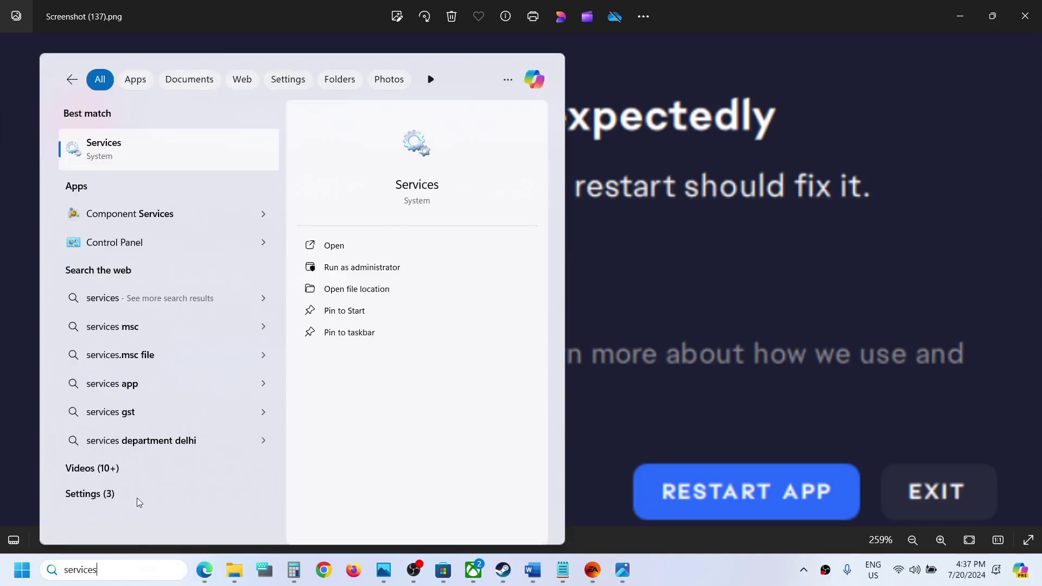
pyautogui.click(157, 161)
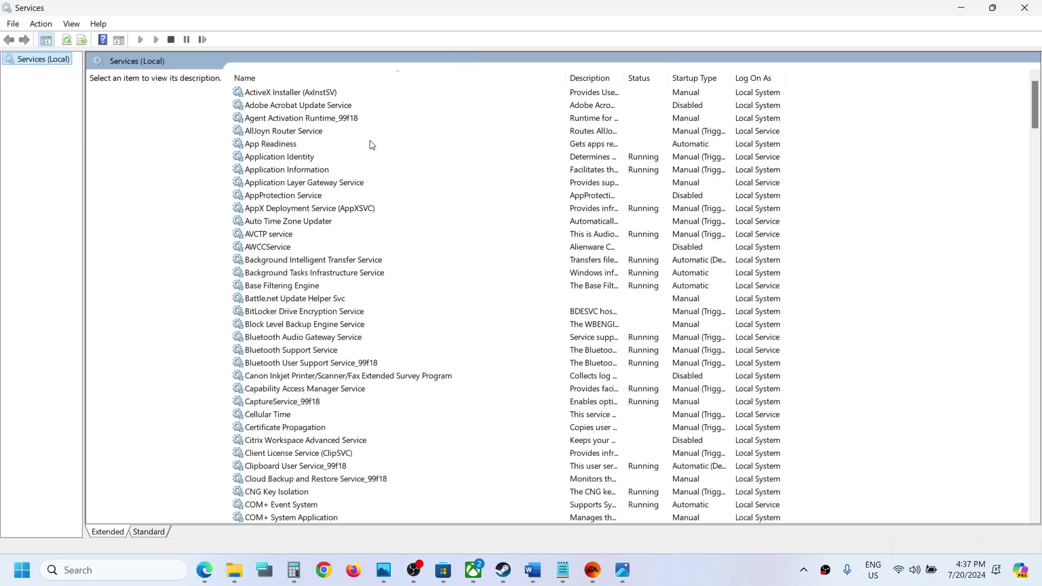
pyautogui.click(333, 221)
pyautogui.press('e')
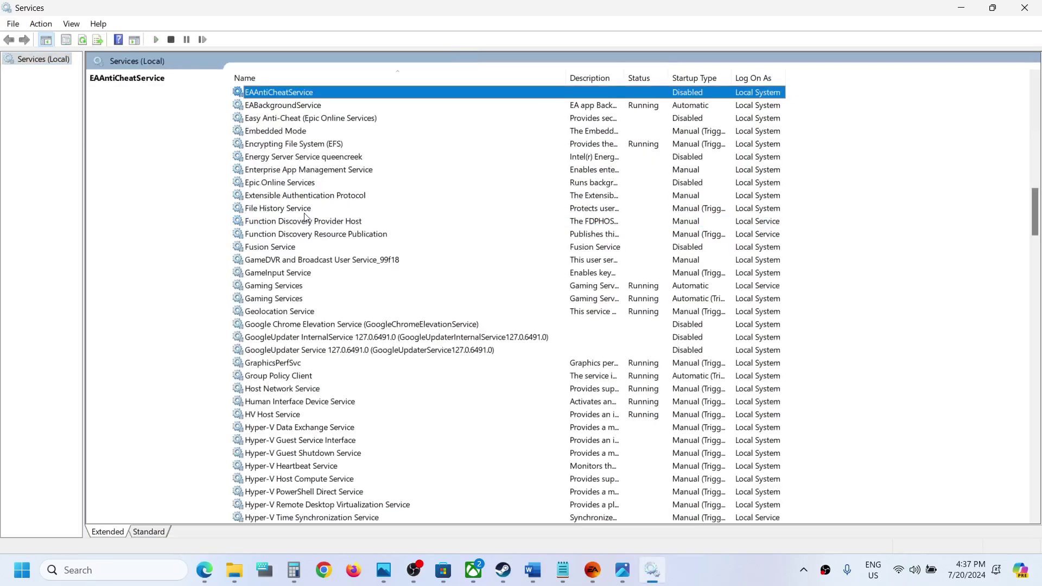
pyautogui.click(310, 106)
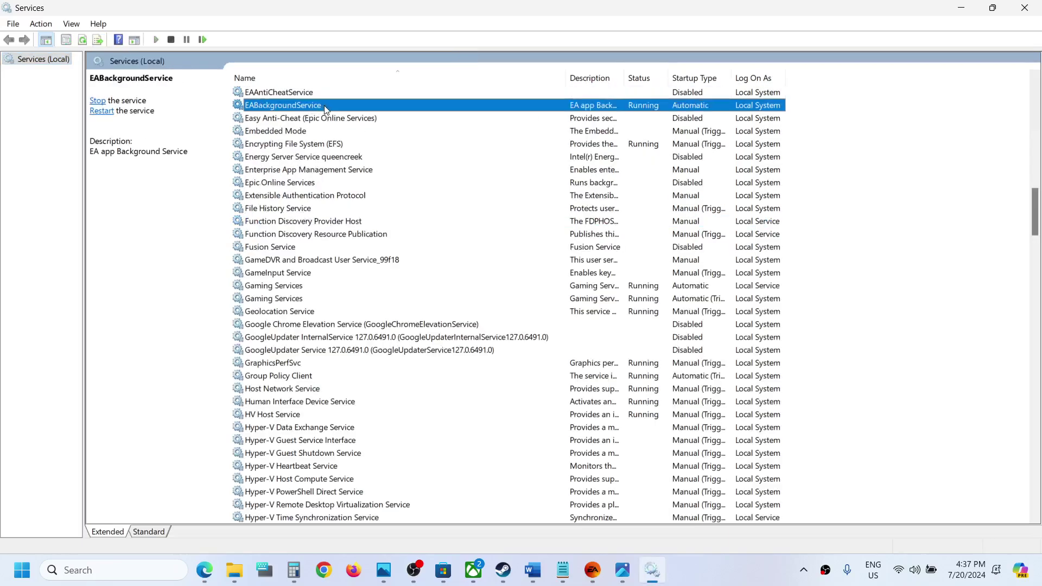
# Step: Set EABackgroundService's startup type to Automatic and apply the change
pyautogui.doubleClick(325, 106)
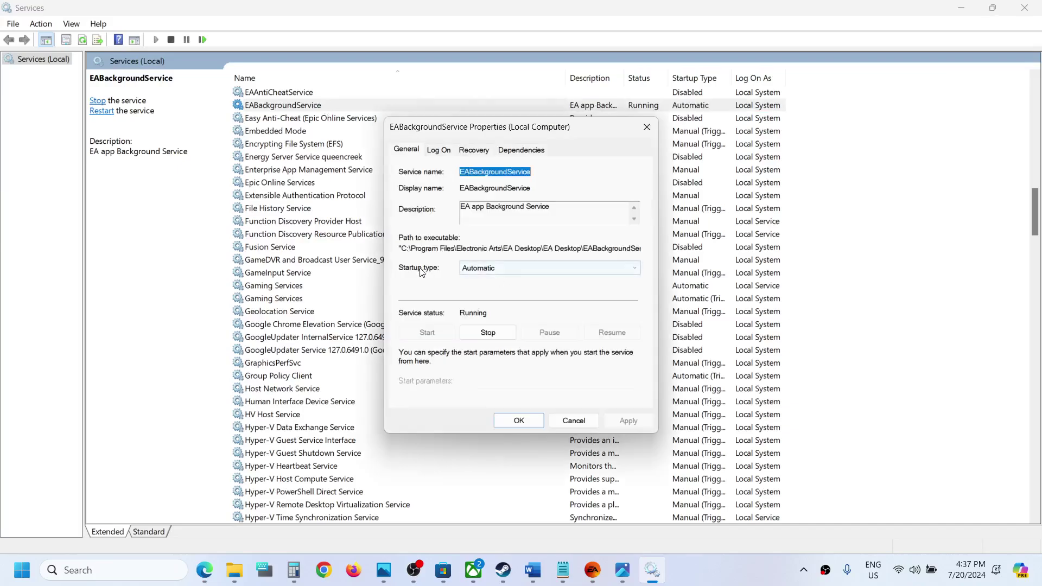
pyautogui.click(497, 273)
pyautogui.click(497, 290)
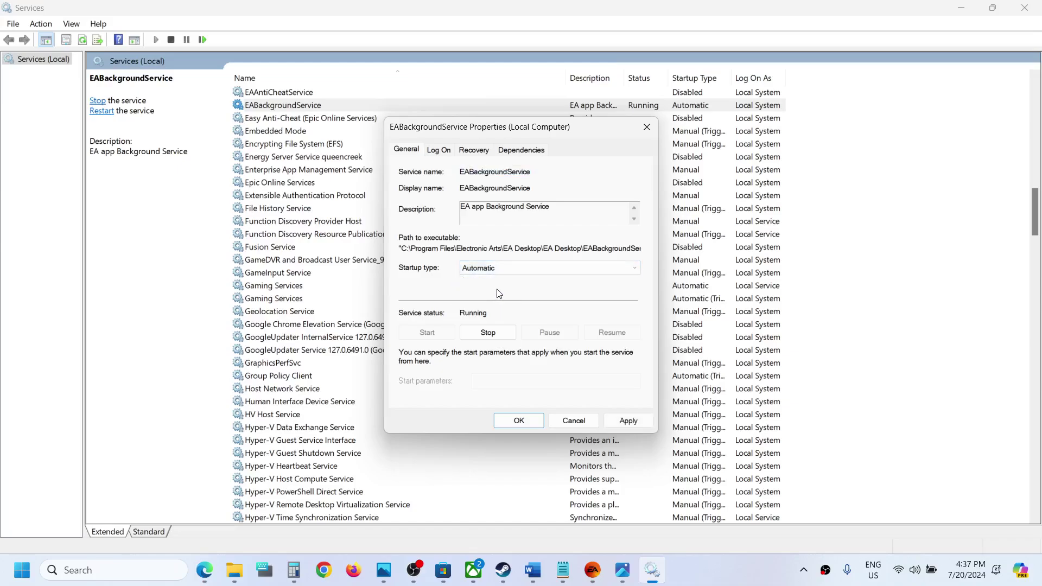
pyautogui.click(627, 421)
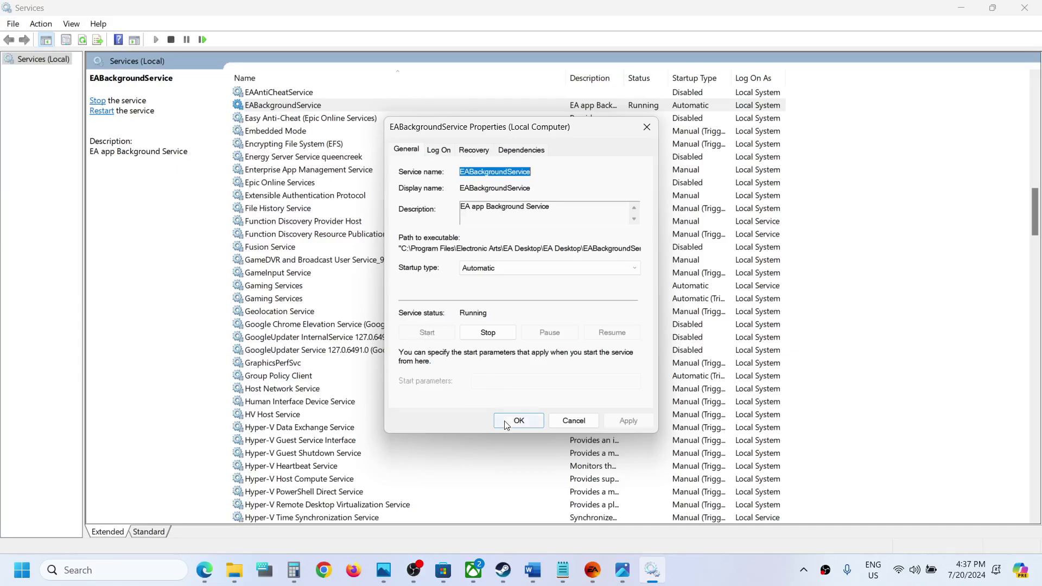
pyautogui.click(521, 421)
pyautogui.click(594, 569)
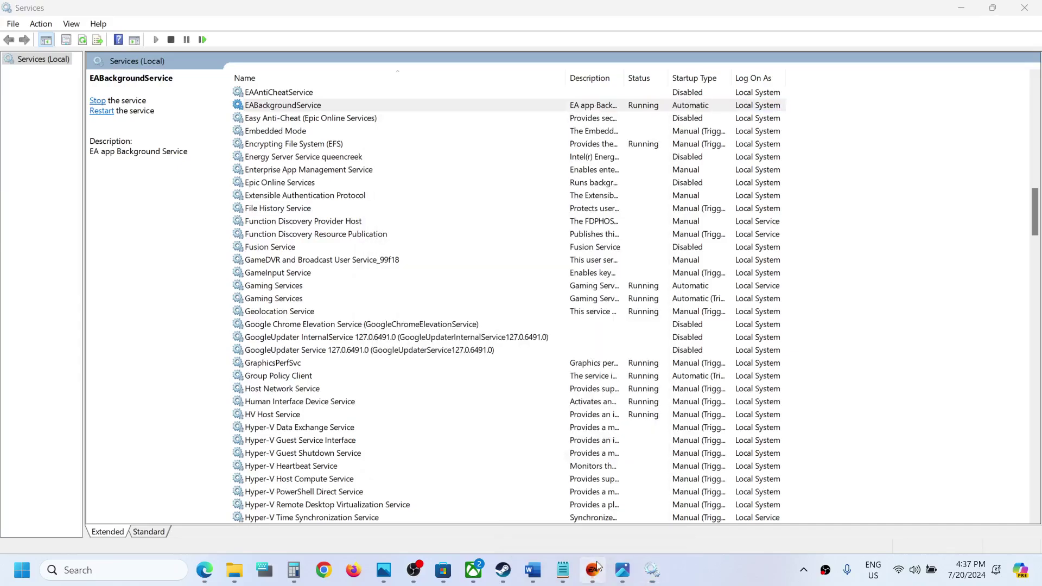
# Step: Scroll the Word guide to Step 2 and highlight 'Close EA App' and the EA App Updater part
pyautogui.click(624, 576)
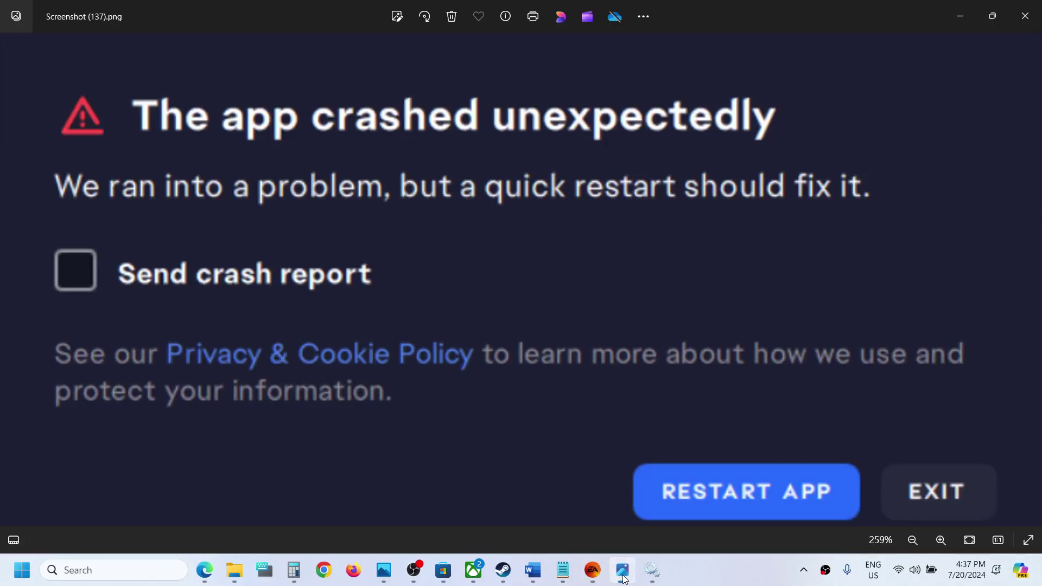
pyautogui.click(533, 570)
pyautogui.scroll(-3, 332, 272)
pyautogui.scroll(-3, 332, 273)
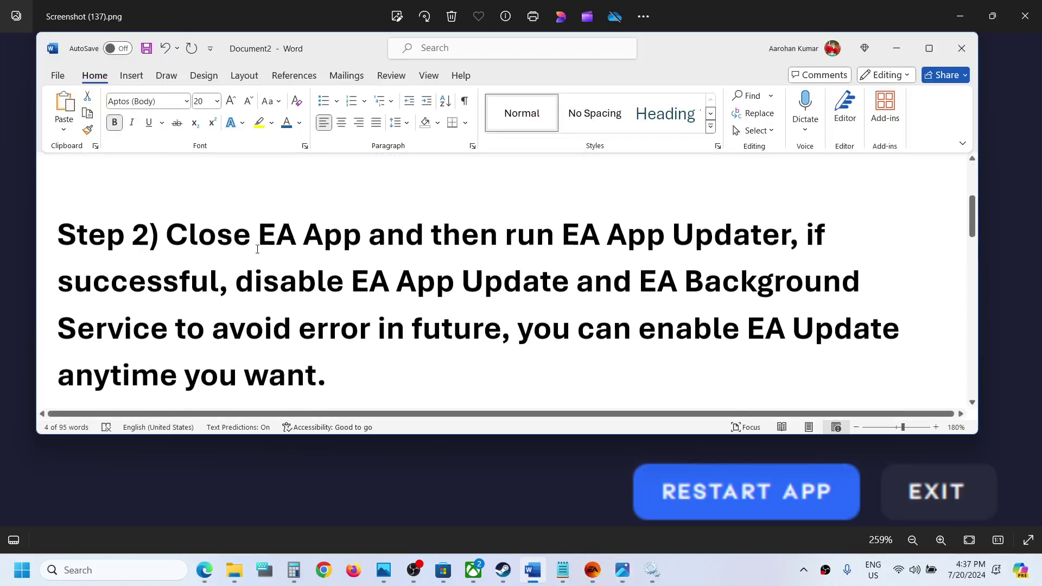
pyautogui.moveTo(173, 227); pyautogui.dragTo(323, 239)
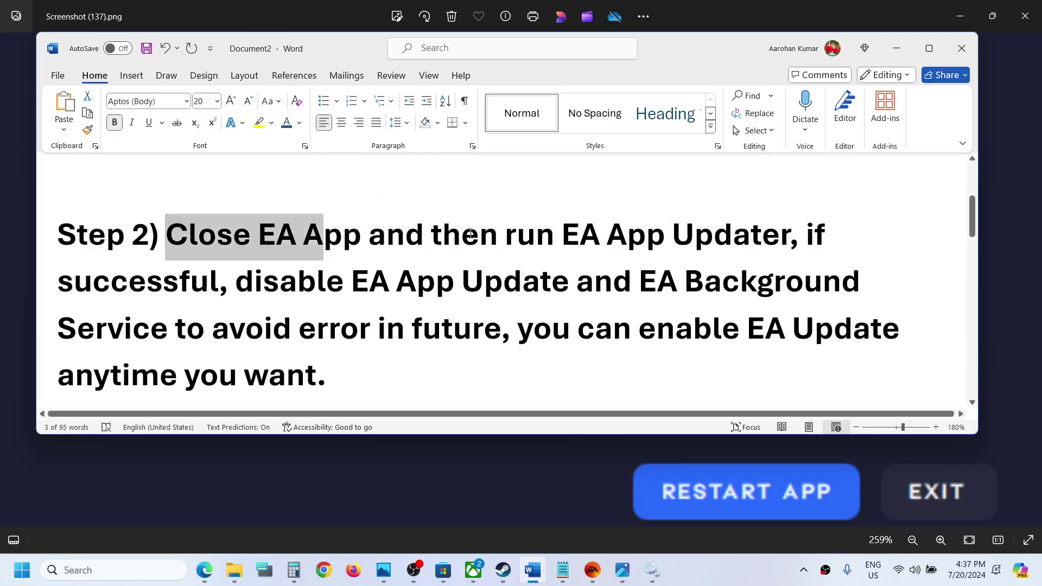
pyautogui.moveTo(475, 239); pyautogui.dragTo(824, 238)
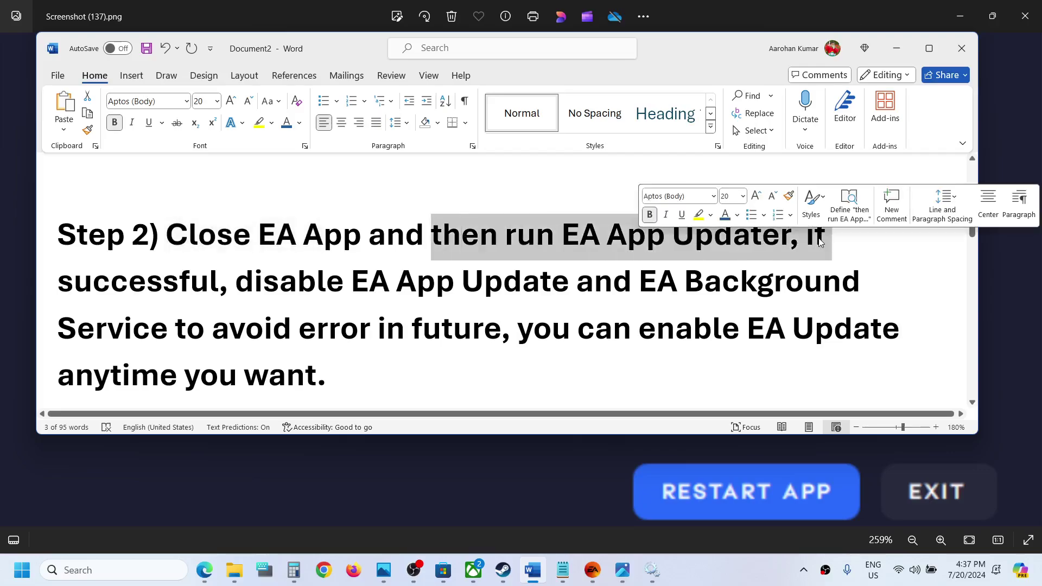
# Step: Search 'EA' and launch the EA app from its result options
pyautogui.click(100, 574)
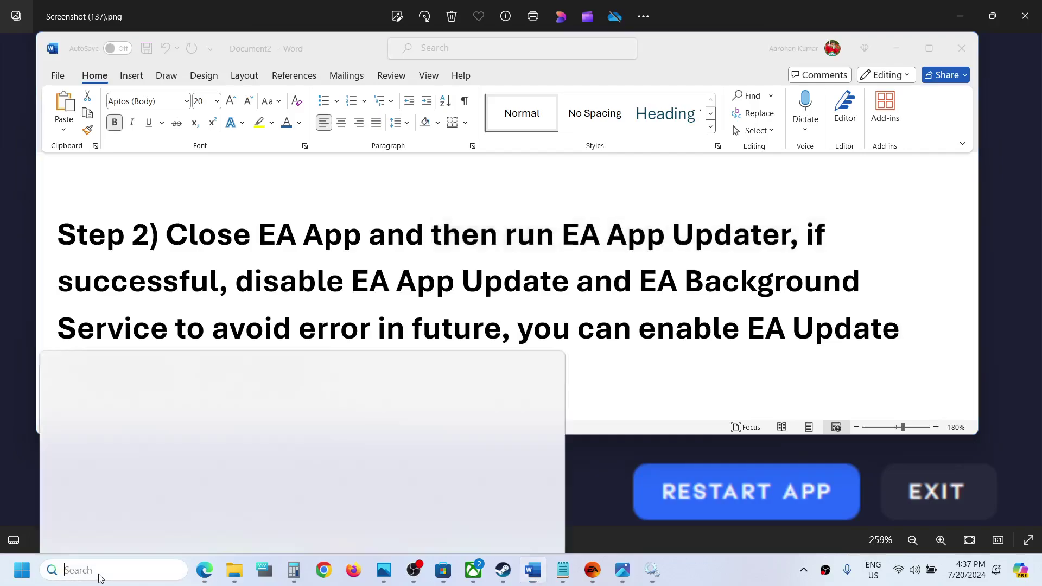
pyautogui.write('EA')
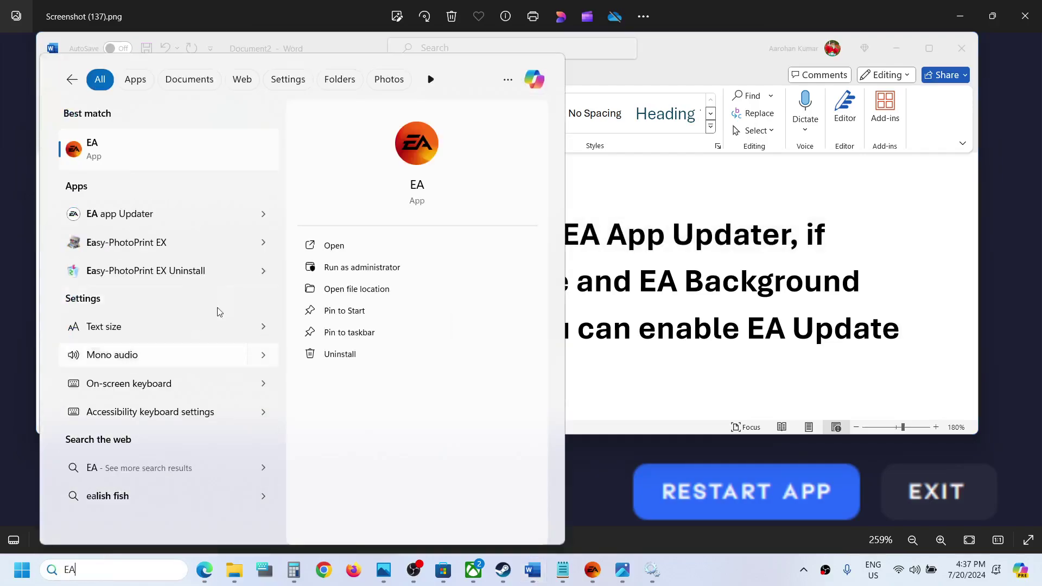
pyautogui.rightClick(120, 157)
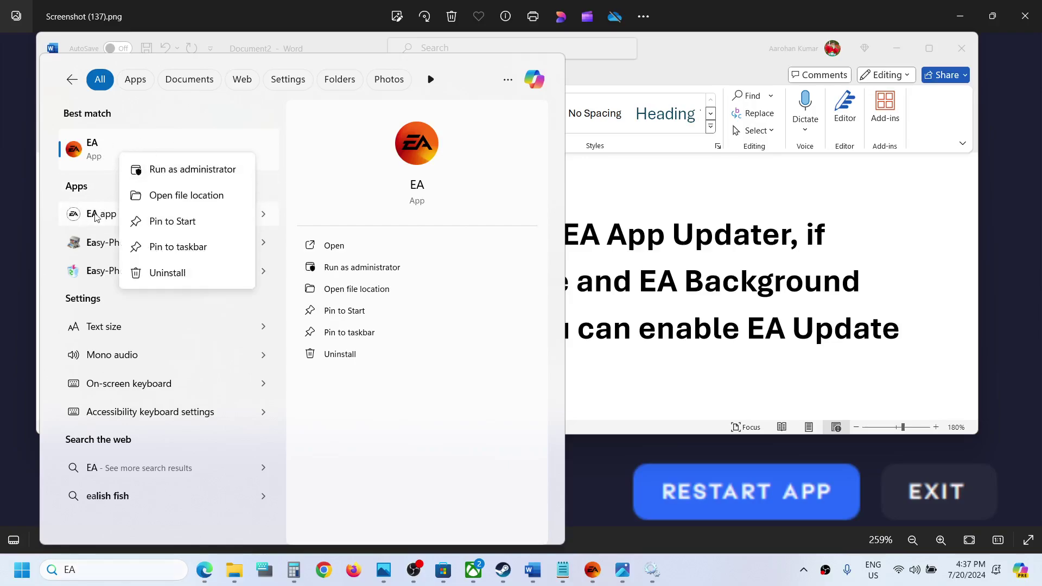
pyautogui.click(343, 148)
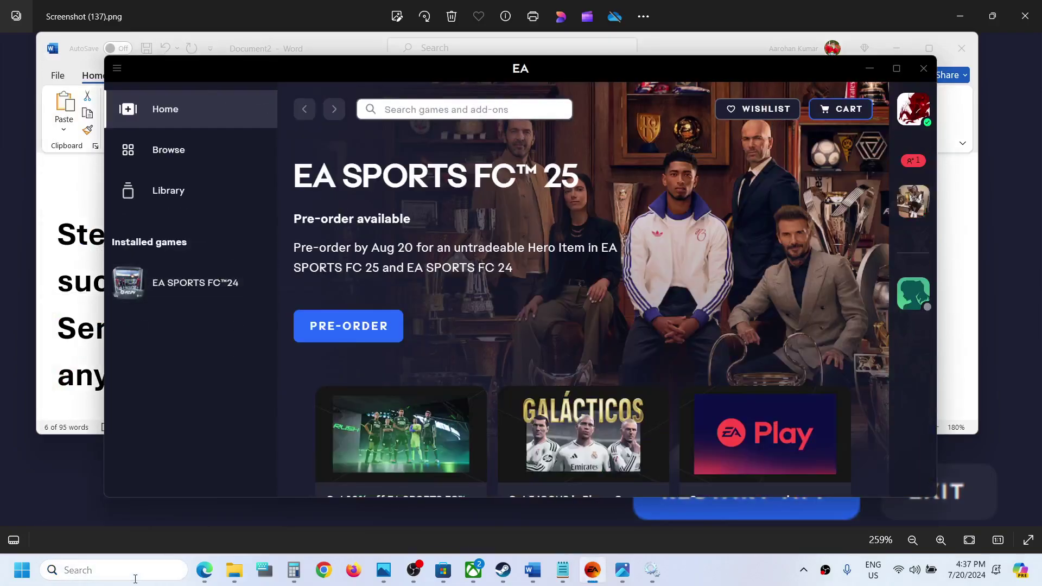
# Step: Search 'EA' again and open the EA shortcut's file location
pyautogui.click(136, 581)
pyautogui.click(134, 581)
pyautogui.click(116, 569)
pyautogui.write('a')
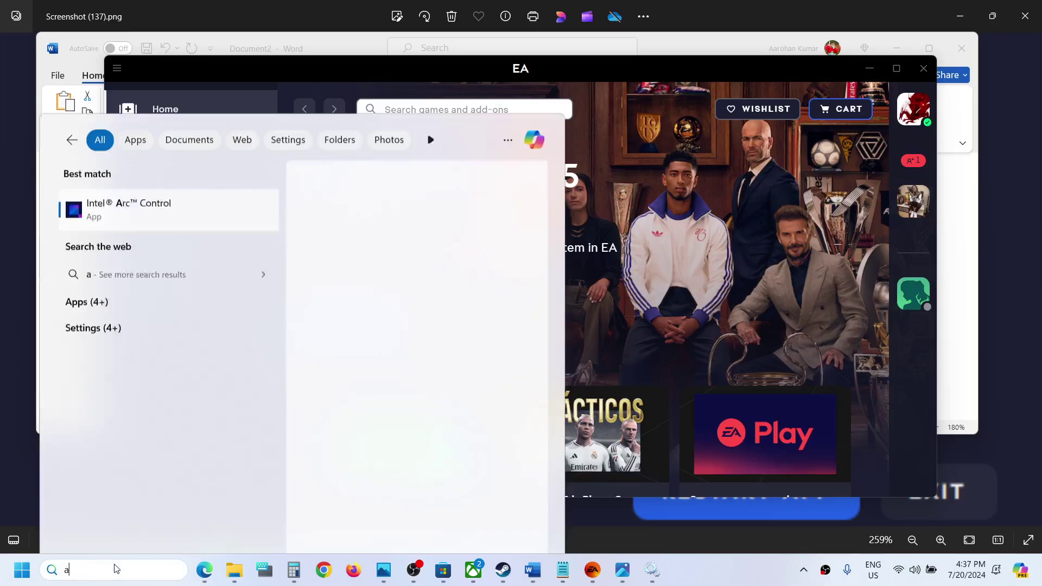
pyautogui.press('Home')
pyautogui.write('e')
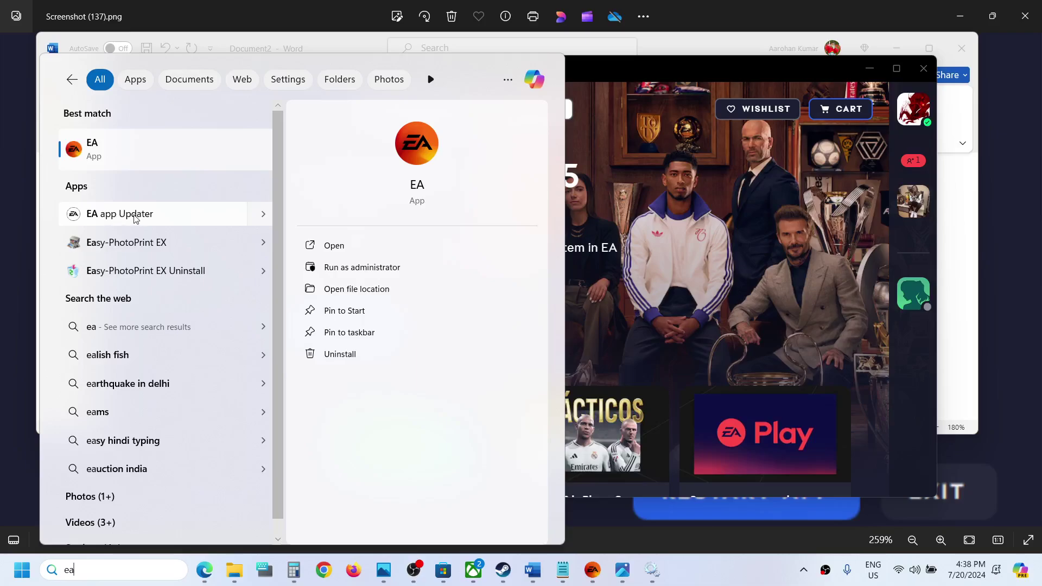
pyautogui.rightClick(133, 151)
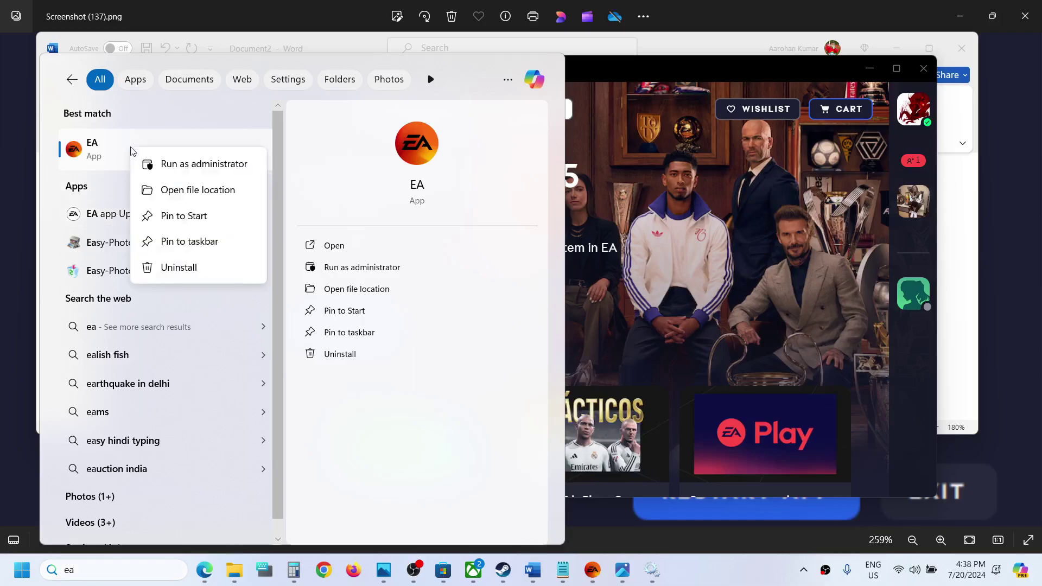
pyautogui.click(202, 188)
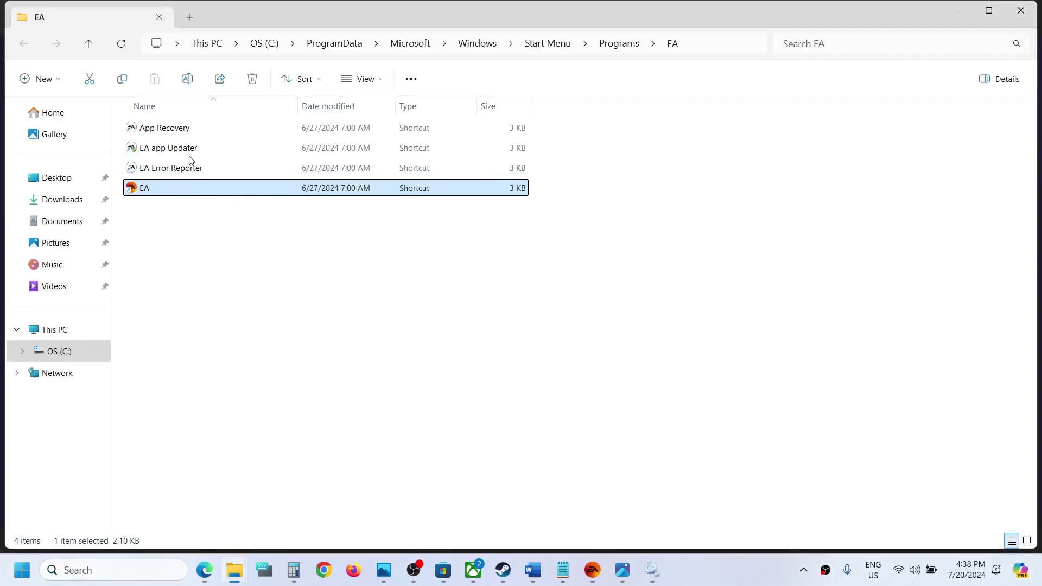
# Step: Select the EA app Updater shortcut in the Start Menu EA folder
pyautogui.click(174, 152)
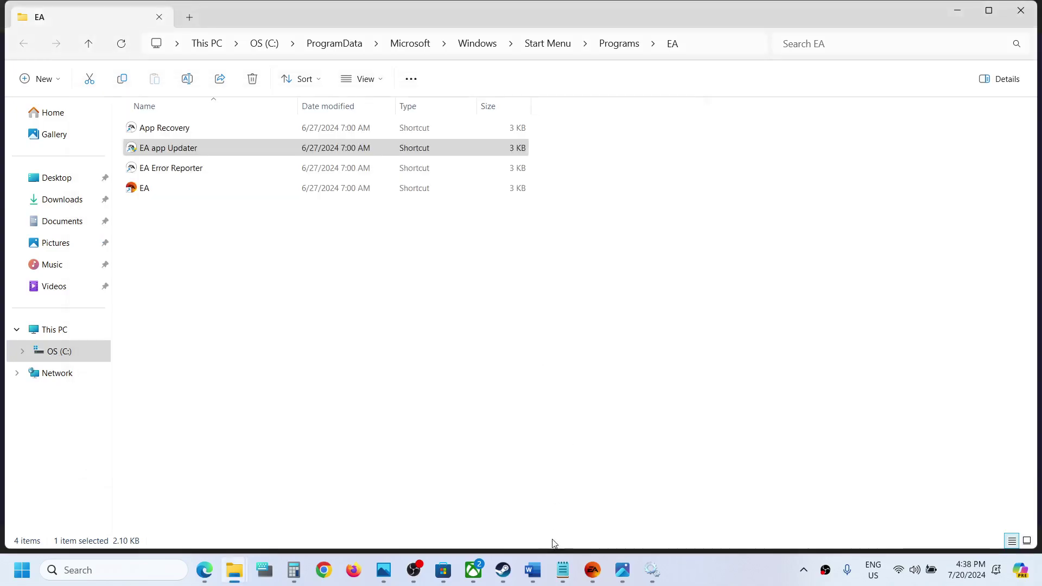
# Step: Highlight the Step 2 lines about disabling EA App Update and background services
pyautogui.click(533, 570)
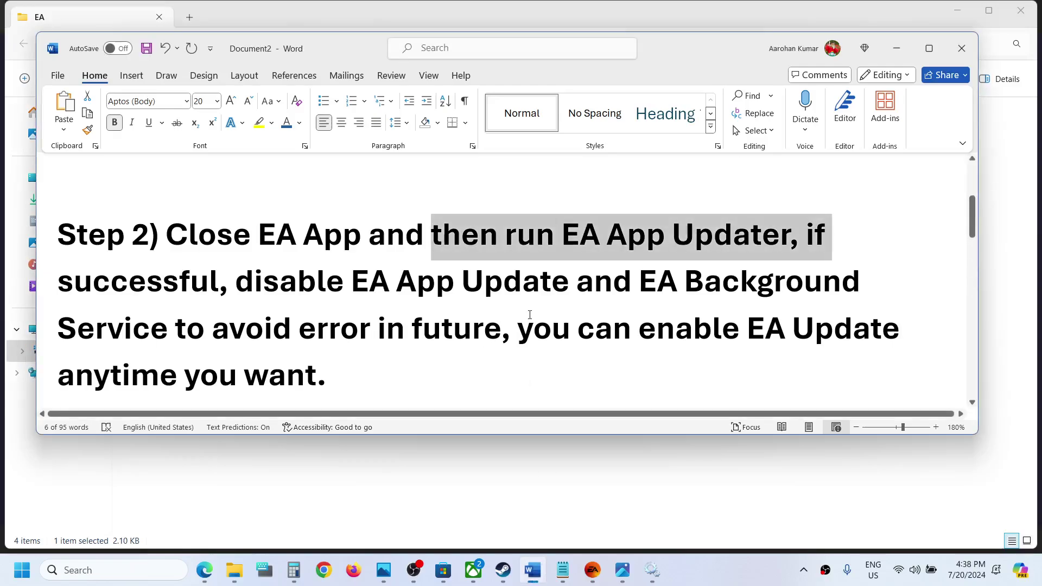
pyautogui.moveTo(253, 281); pyautogui.dragTo(748, 296)
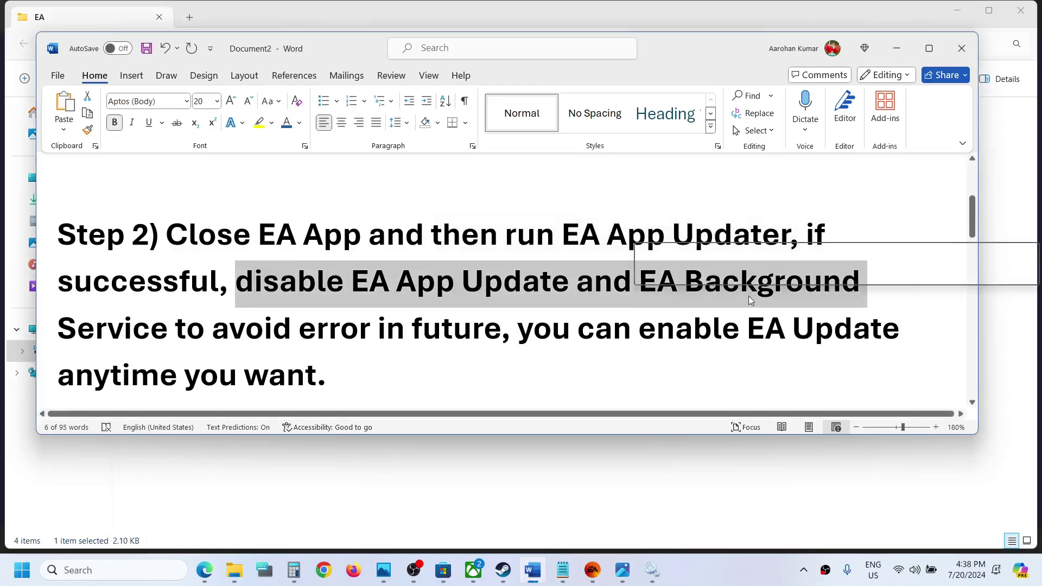
pyautogui.click(342, 314)
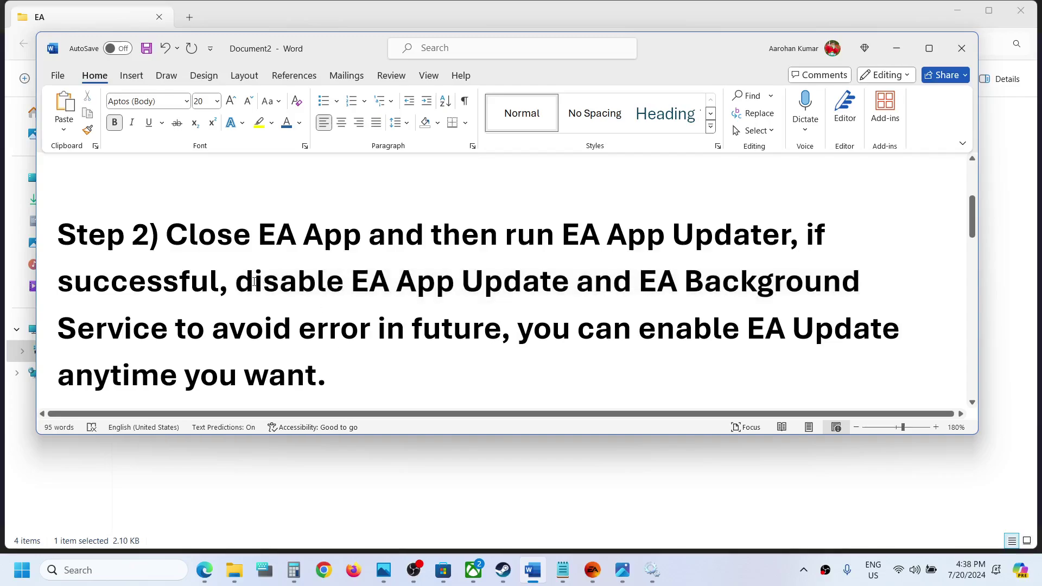
pyautogui.moveTo(254, 281); pyautogui.dragTo(500, 329)
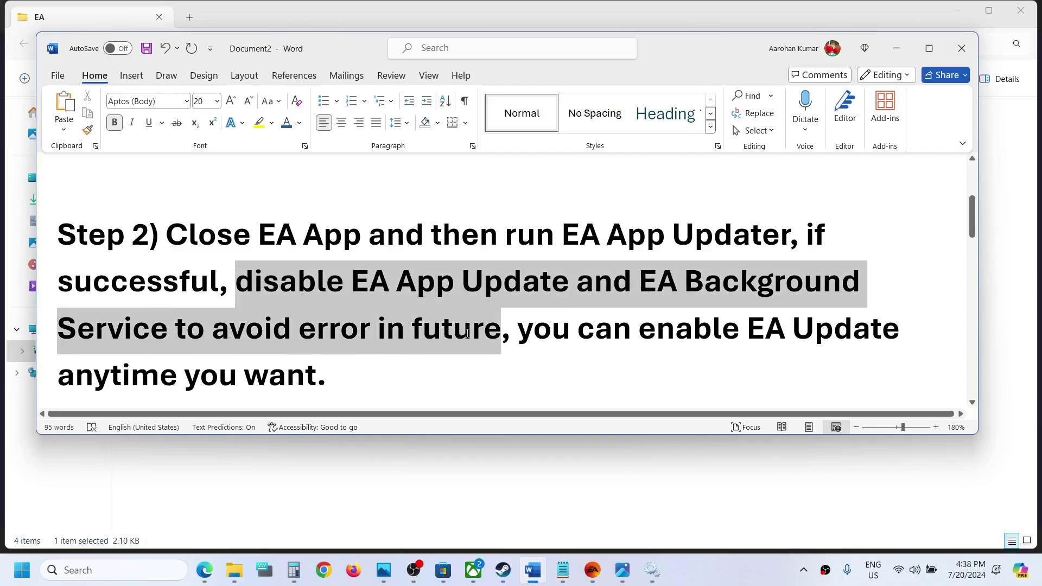
pyautogui.click(299, 235)
pyautogui.moveTo(815, 235); pyautogui.dragTo(831, 239)
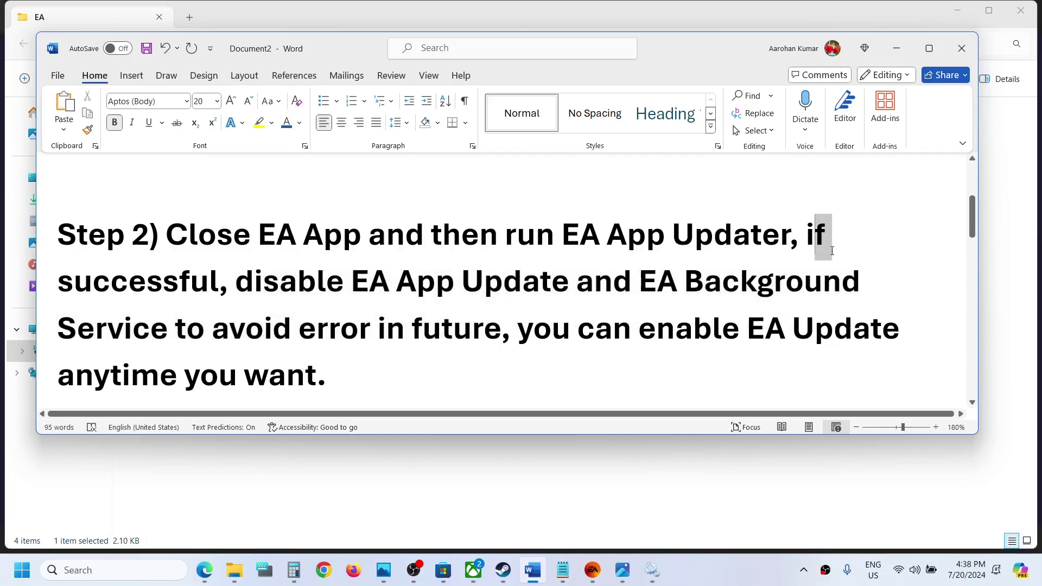
pyautogui.click(594, 570)
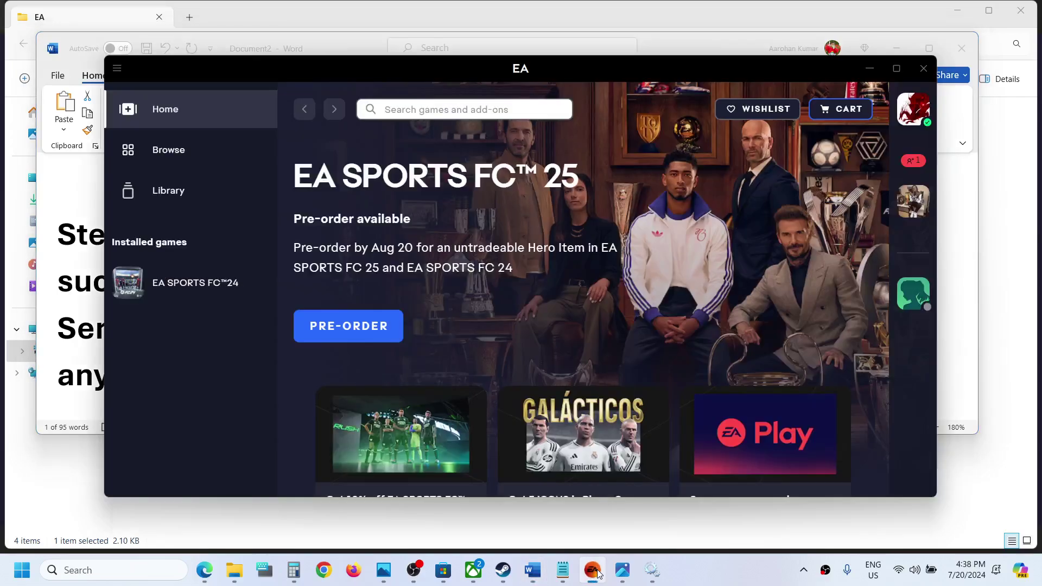
# Step: In EA app Settings > Application, turn off Application updates and keep background services disabled
pyautogui.click(117, 69)
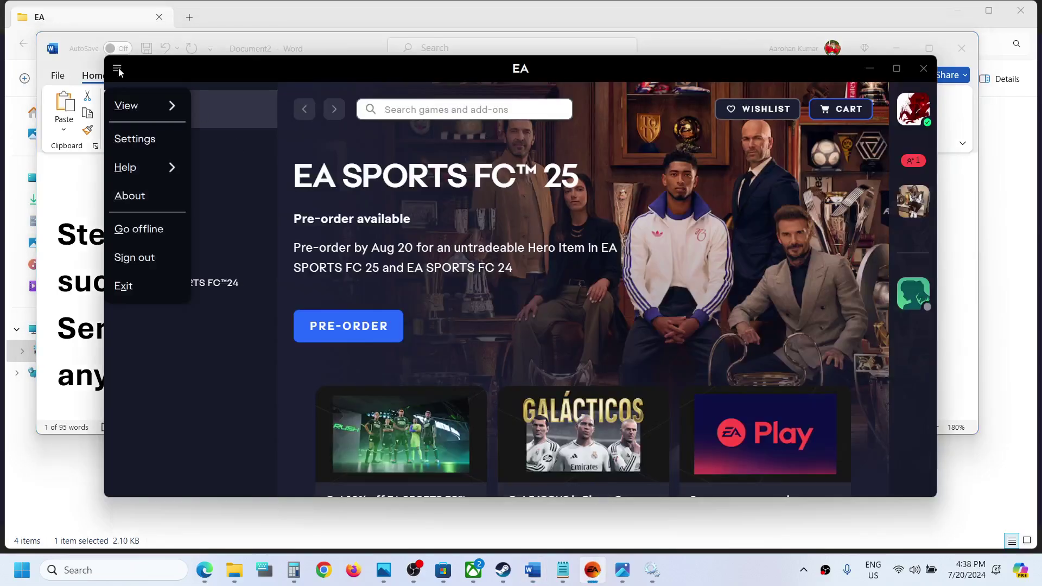
pyautogui.click(138, 136)
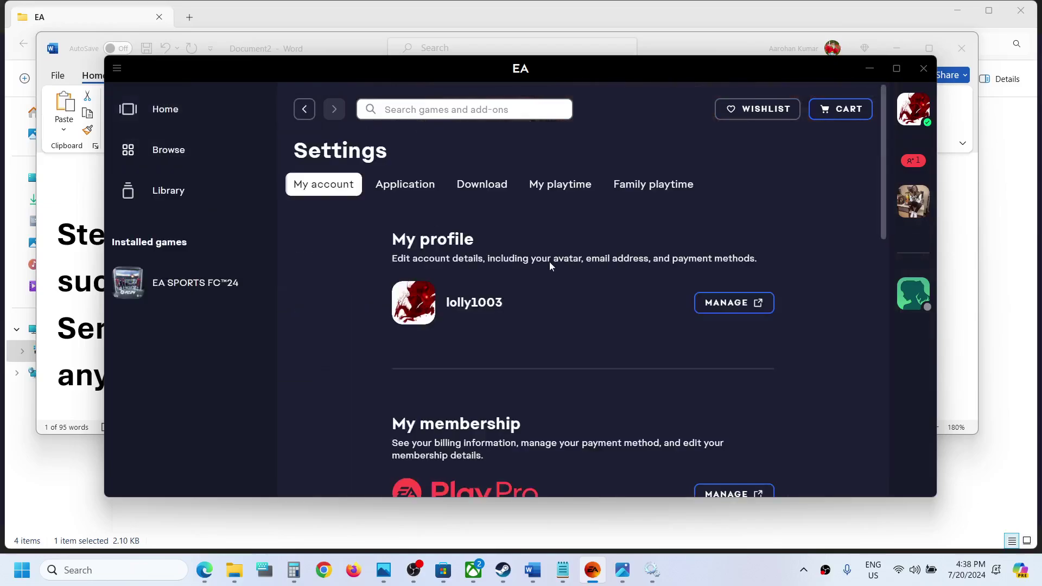
pyautogui.click(420, 186)
pyautogui.scroll(-2, 597, 348)
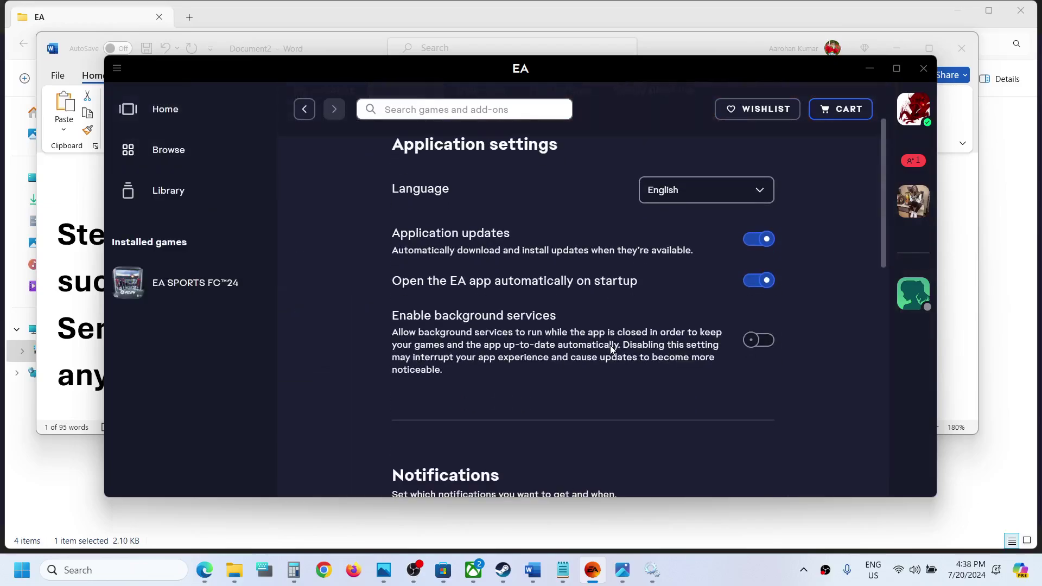
pyautogui.click(754, 248)
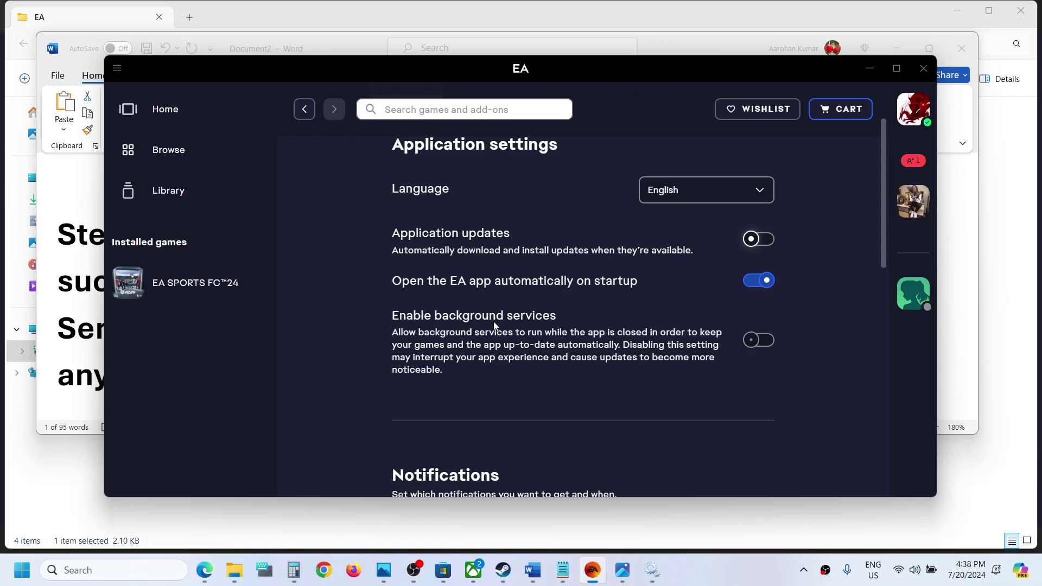
pyautogui.click(767, 341)
pyautogui.click(765, 332)
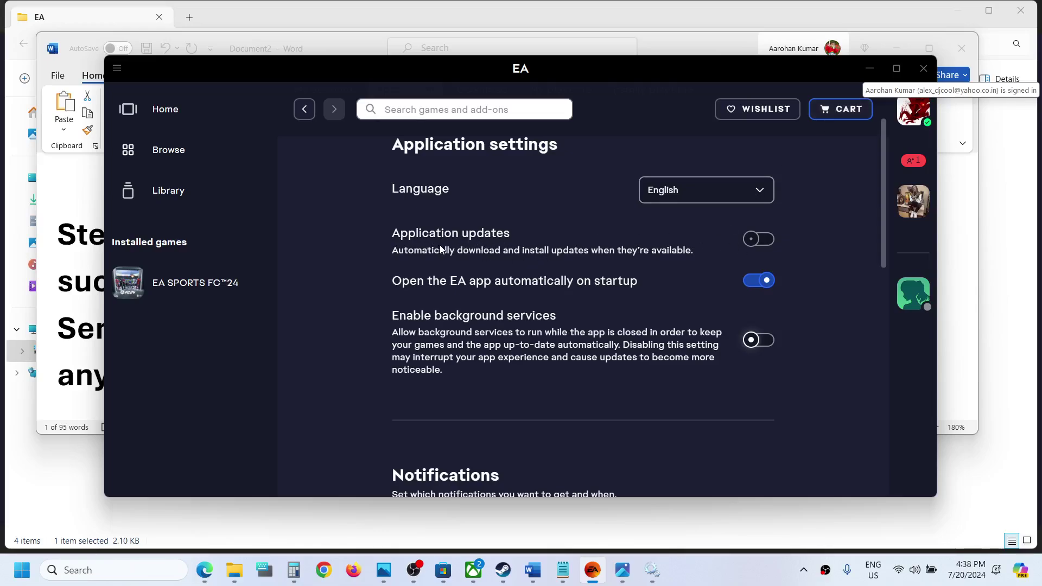
pyautogui.click(765, 240)
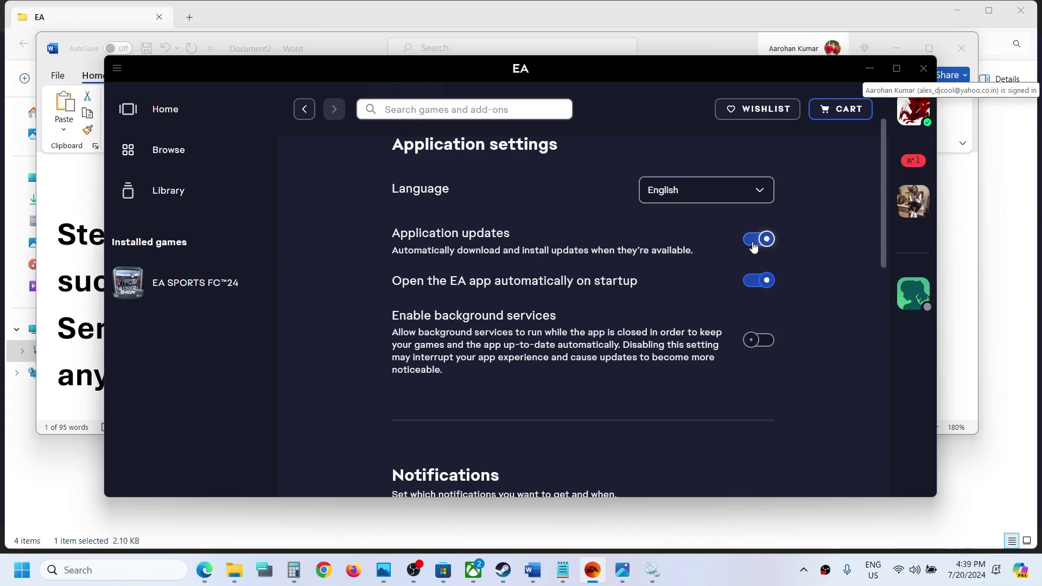
pyautogui.click(753, 244)
# Step: Scroll the Word guide to 'Step 3) Update Windows to the latest version', then open Windows Settings
pyautogui.click(869, 68)
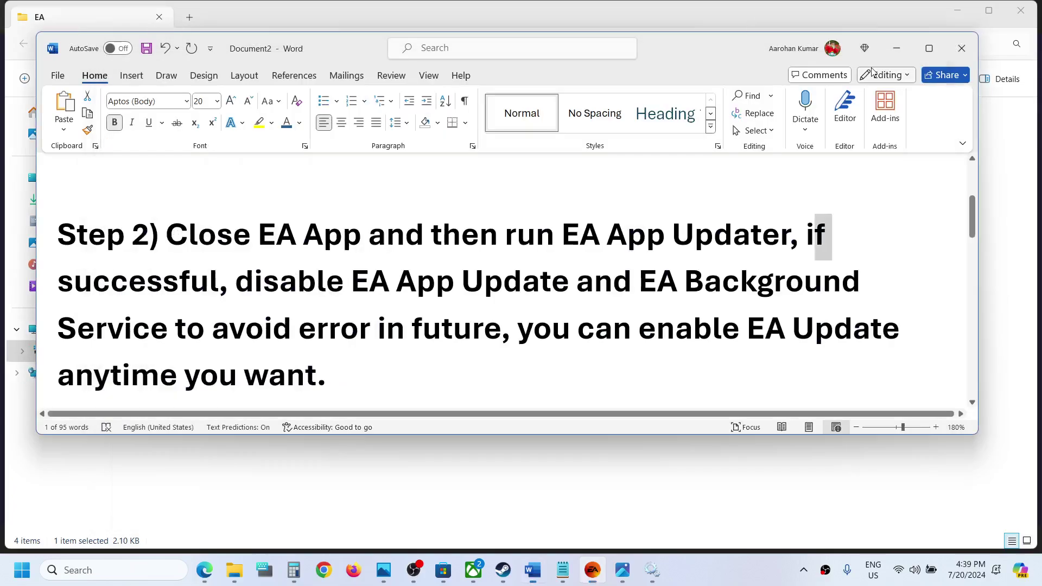
pyautogui.scroll(-1, 282, 332)
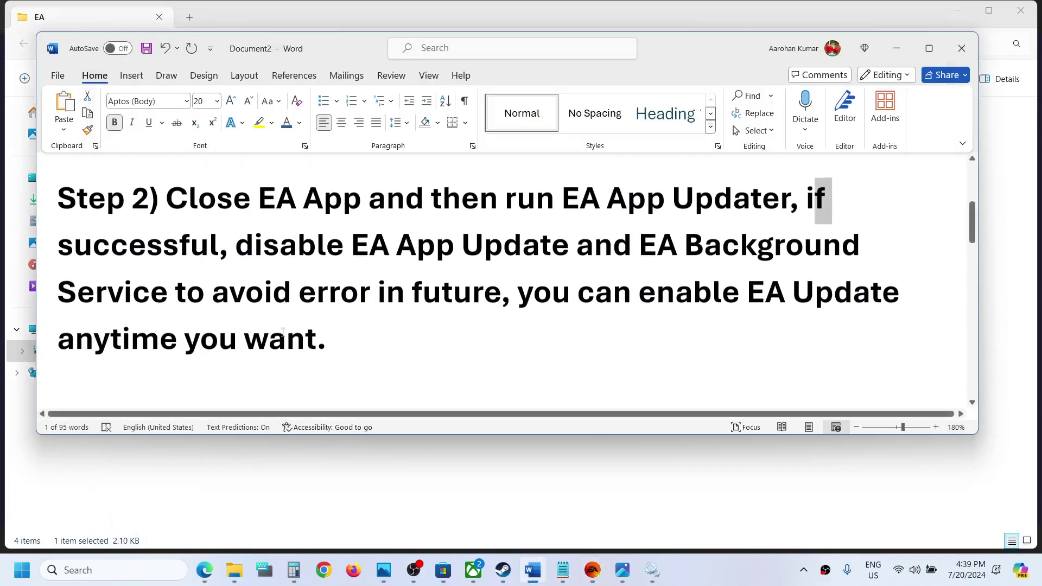
pyautogui.scroll(-1, 349, 327)
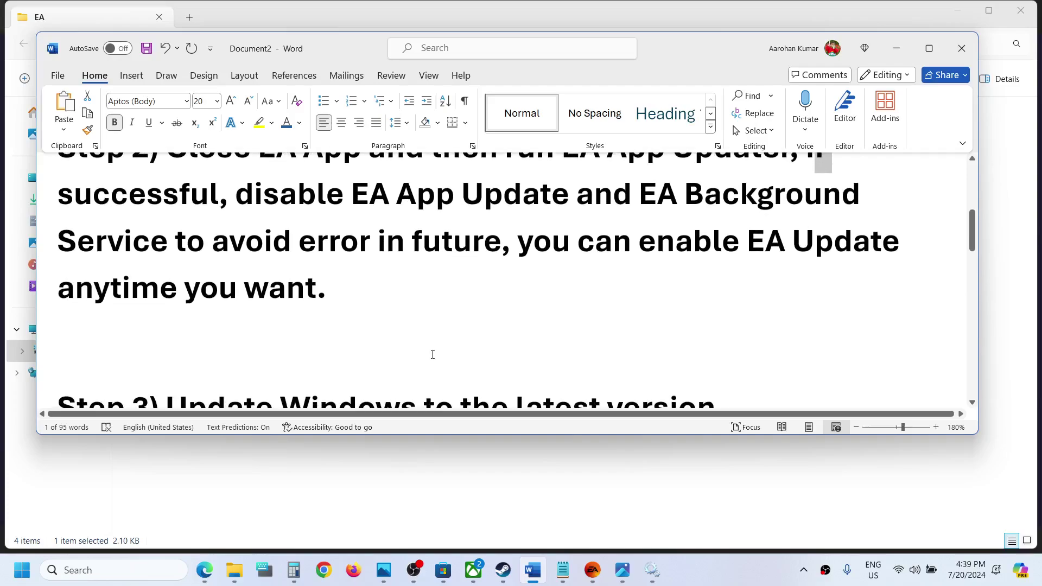
pyautogui.scroll(-1, 432, 354)
pyautogui.scroll(-1, 433, 354)
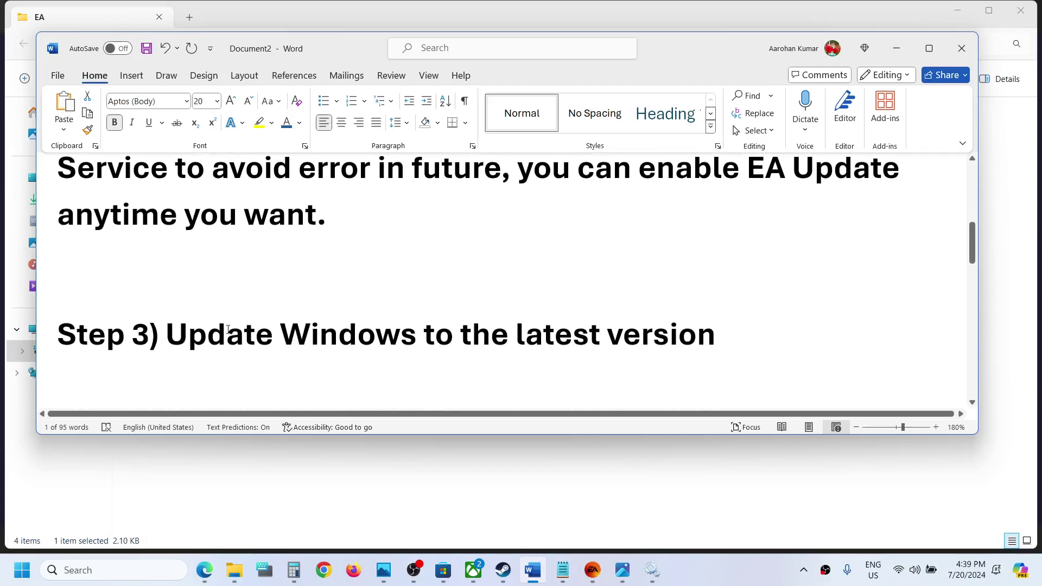
pyautogui.hotkey('shift', 'Up')
pyautogui.click(515, 353)
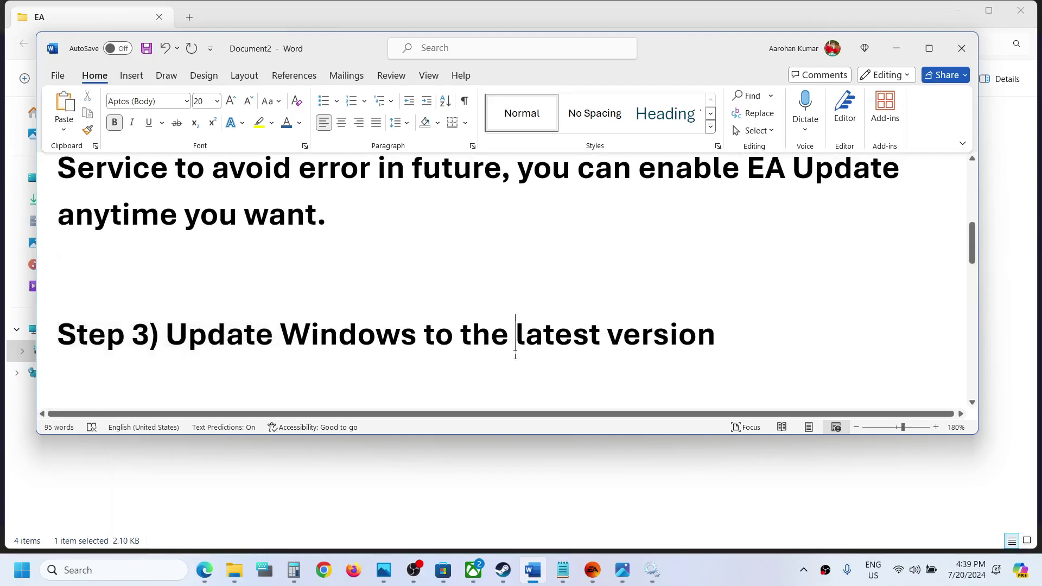
pyautogui.press('super+i')
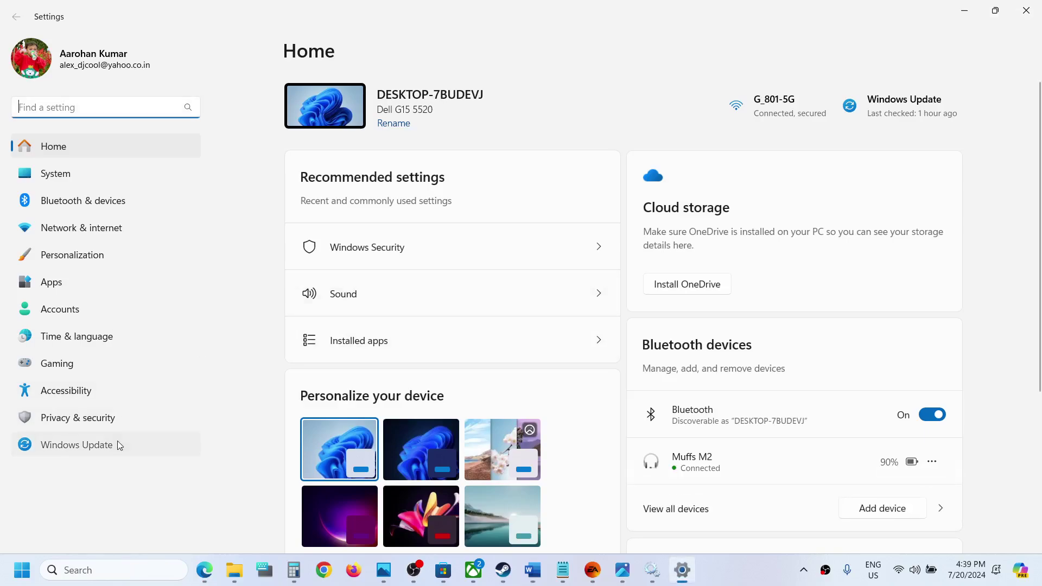
# Step: Run Check for updates on the Windows Update page and view the Start menu power options
pyautogui.click(117, 441)
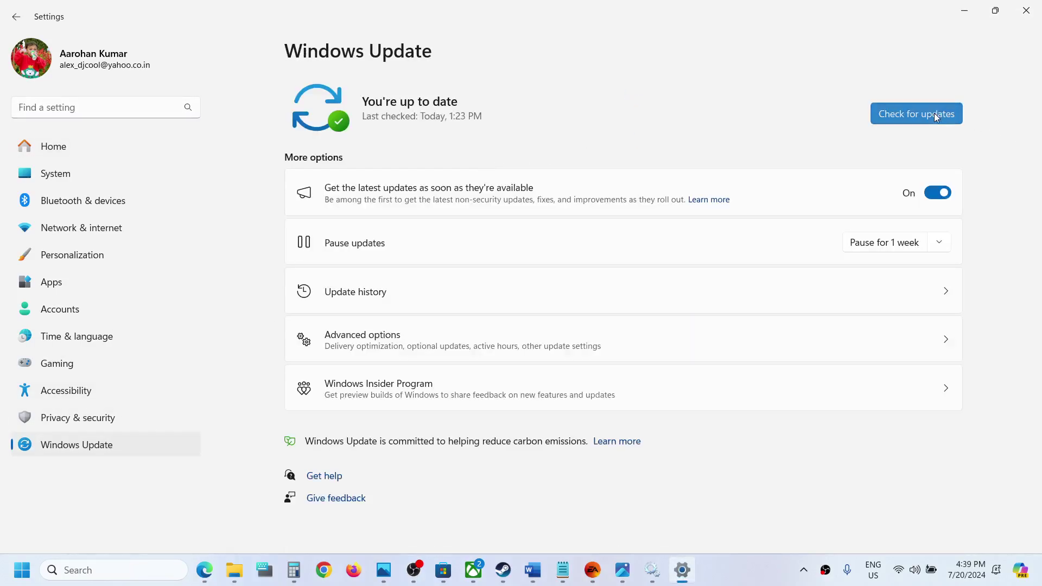
pyautogui.click(933, 113)
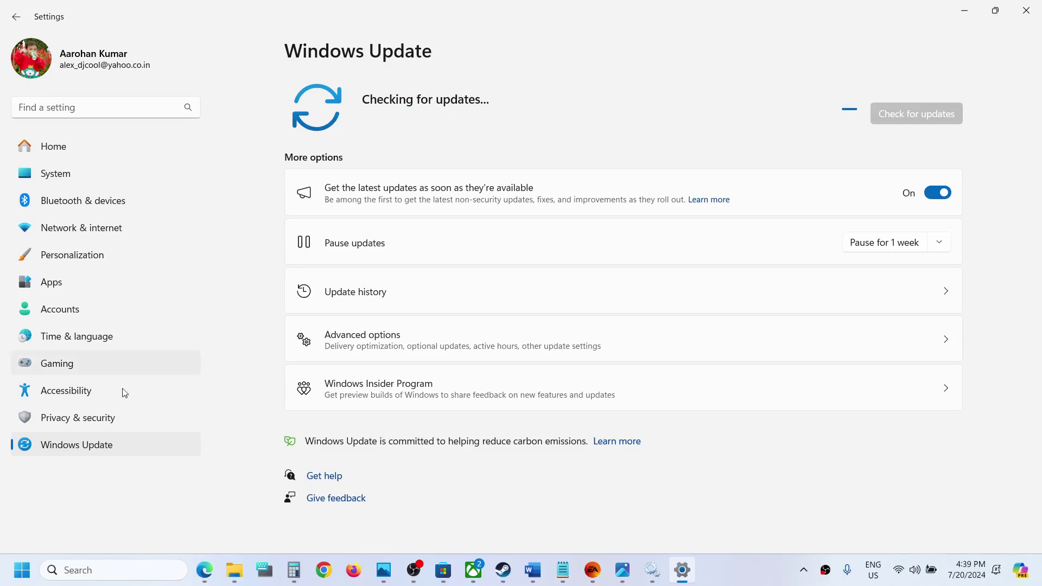
pyautogui.click(24, 572)
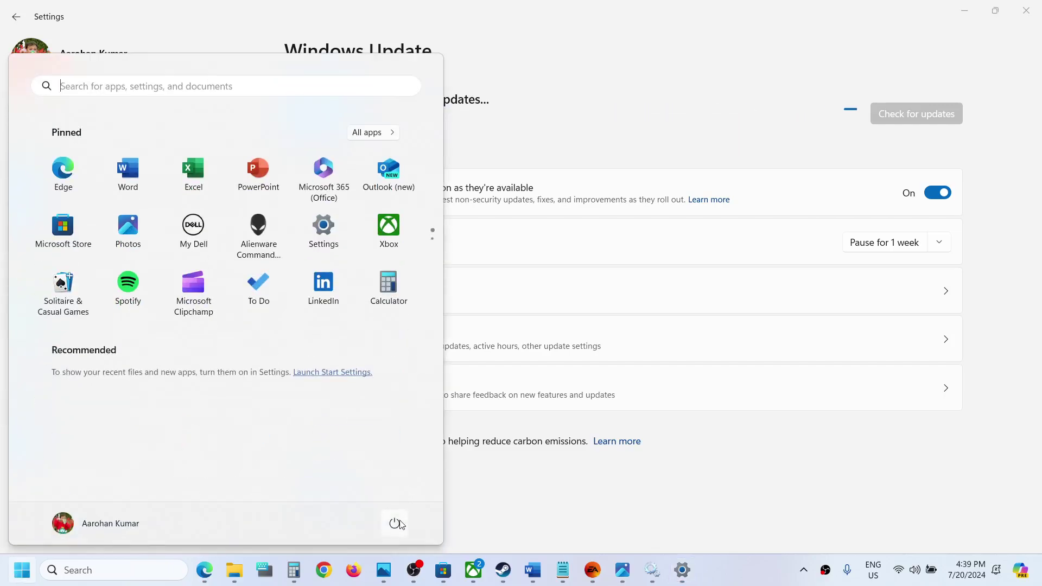
pyautogui.click(395, 523)
# Step: Return to the EA app's Home page, then back to the Word guide
pyautogui.click(593, 570)
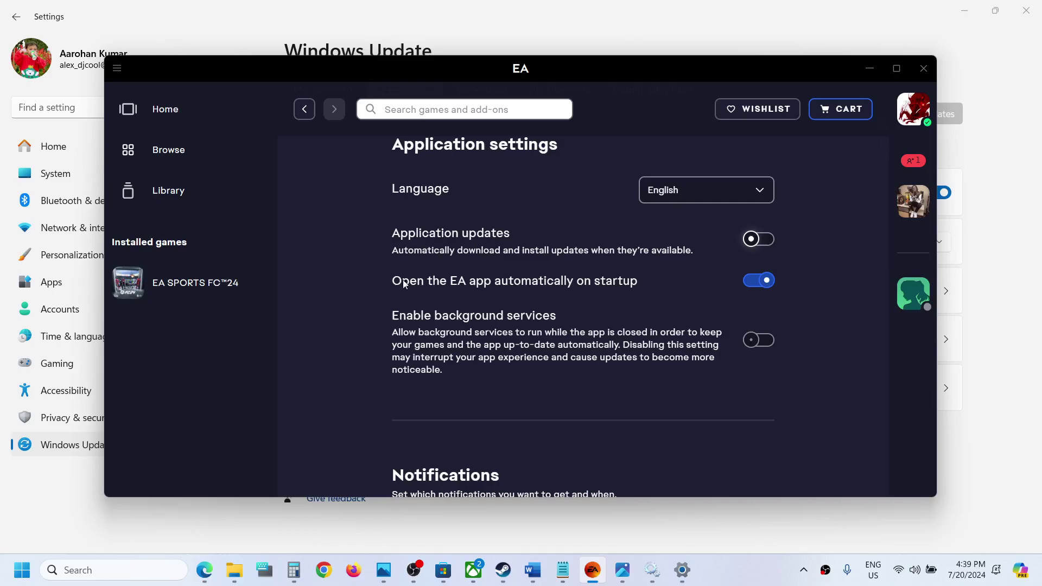
pyautogui.click(163, 115)
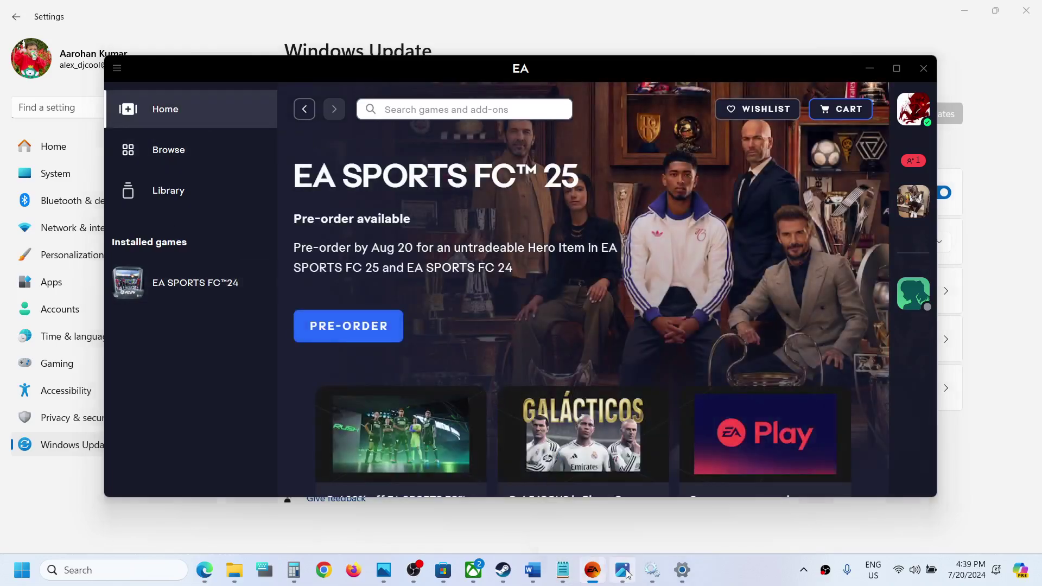
pyautogui.hotkey('alt', 'Tab')
pyautogui.click(533, 570)
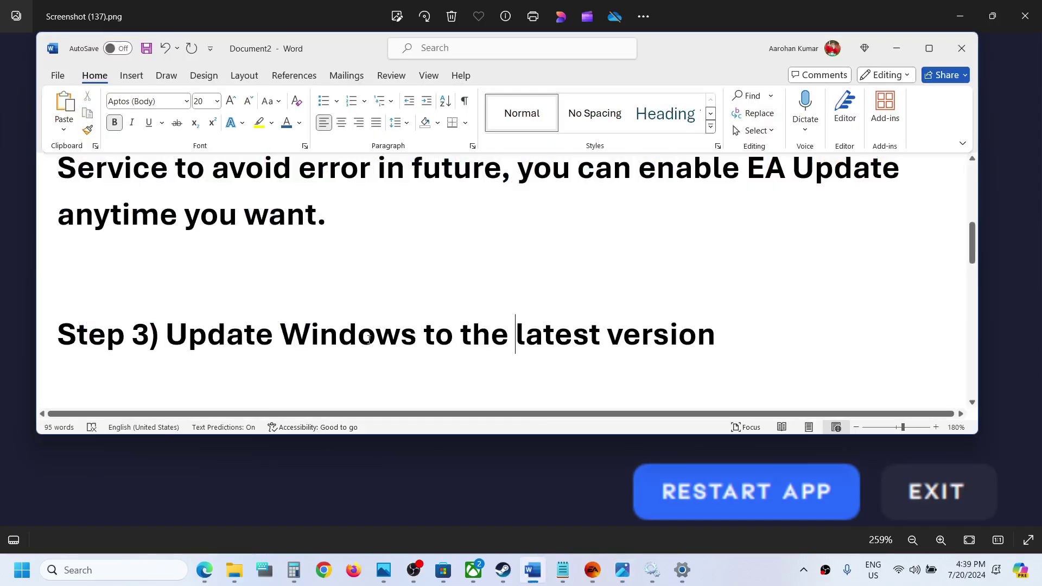
# Step: Scroll the Word guide to Step 4 about running EA App as administrator and highlight it
pyautogui.scroll(-2, 309, 337)
pyautogui.moveTo(196, 330); pyautogui.dragTo(726, 324)
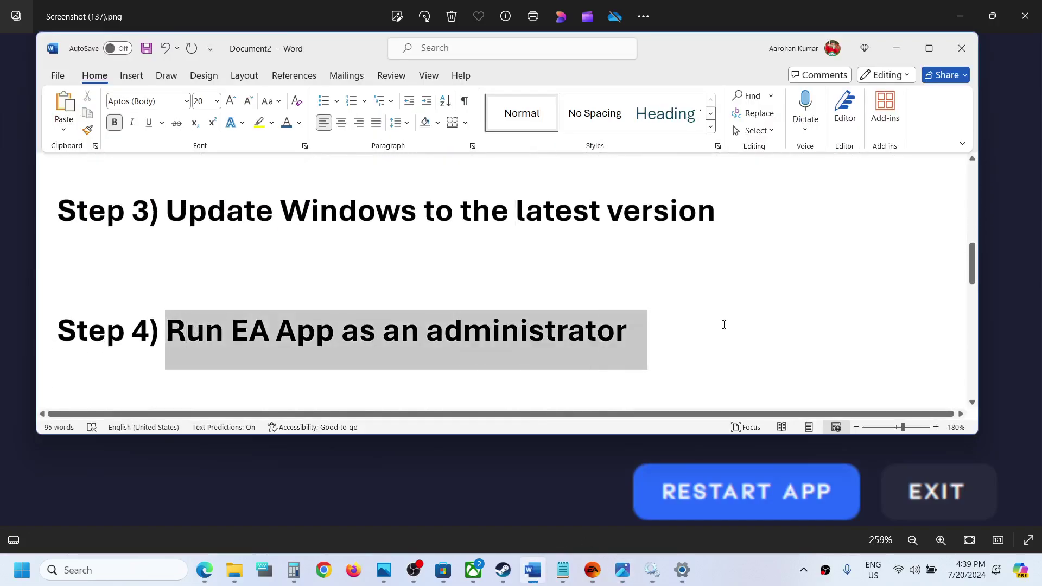
pyautogui.click(895, 48)
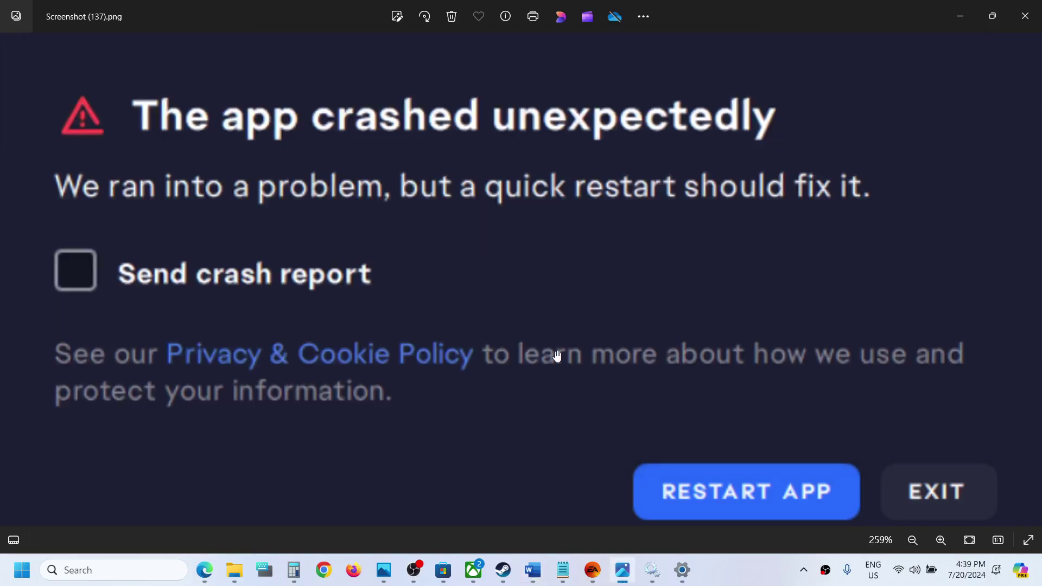
# Step: Search 'ea' and show the EA app's launch options, including Run as administrator
pyautogui.click(154, 570)
pyautogui.write('a')
pyautogui.press('BackSpace')
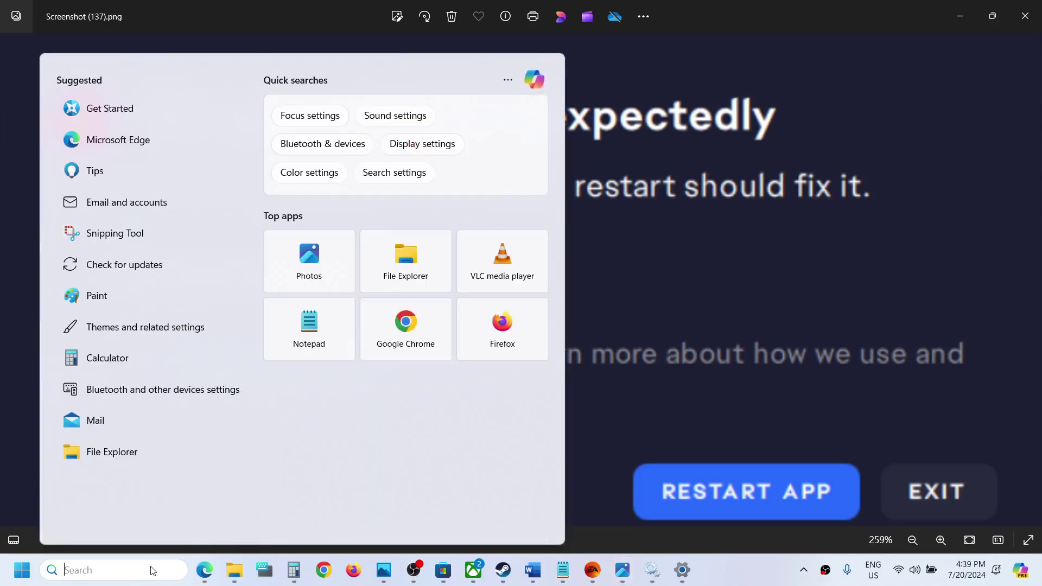
pyautogui.write('ea')
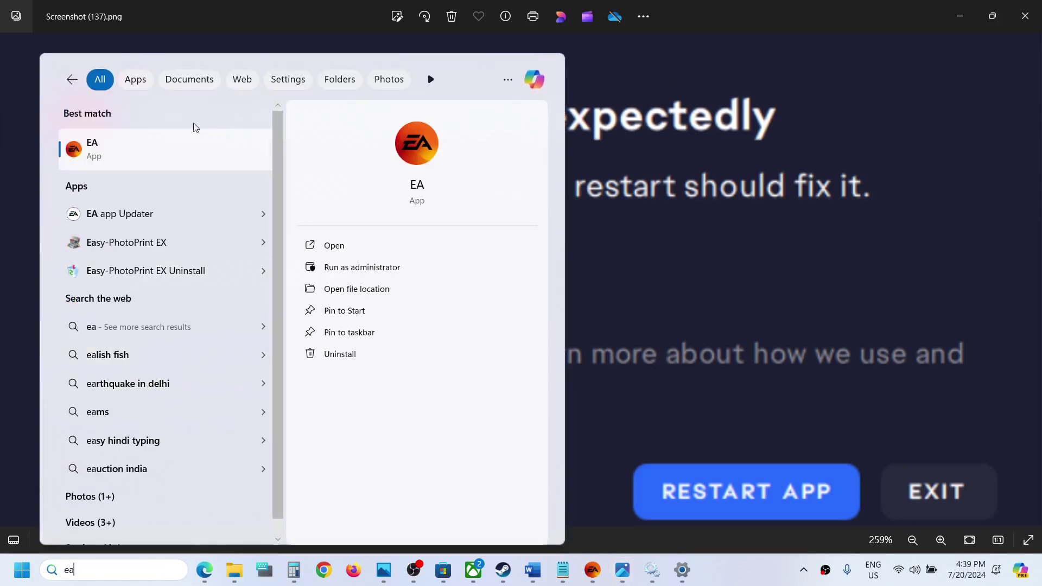
pyautogui.rightClick(143, 164)
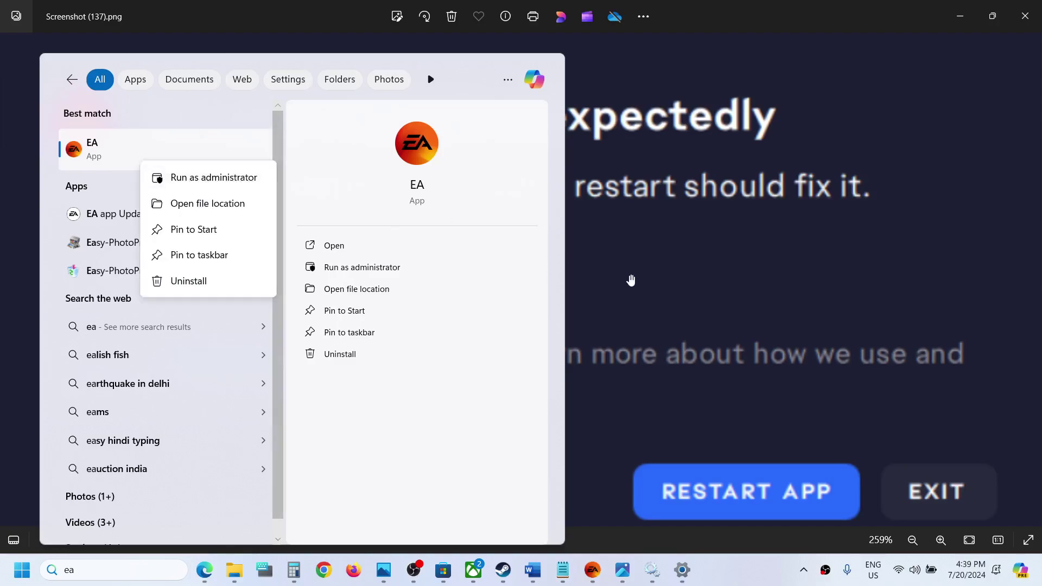
# Step: Select the 'Step 5) Close all EA process in task manager' heading, then open the Win+X menu
pyautogui.click(532, 570)
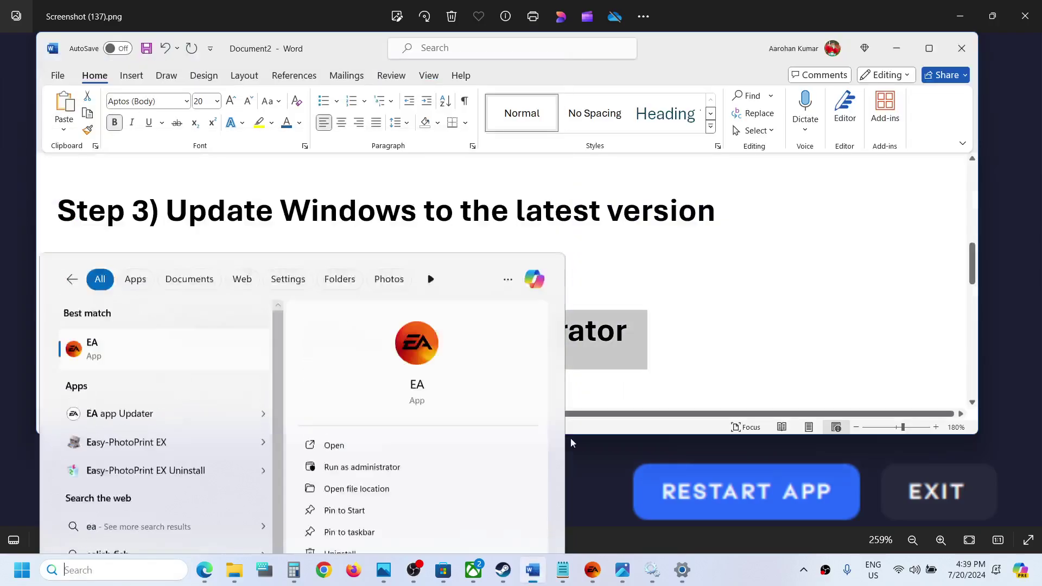
pyautogui.scroll(-2, 404, 341)
pyautogui.rightClick(404, 341)
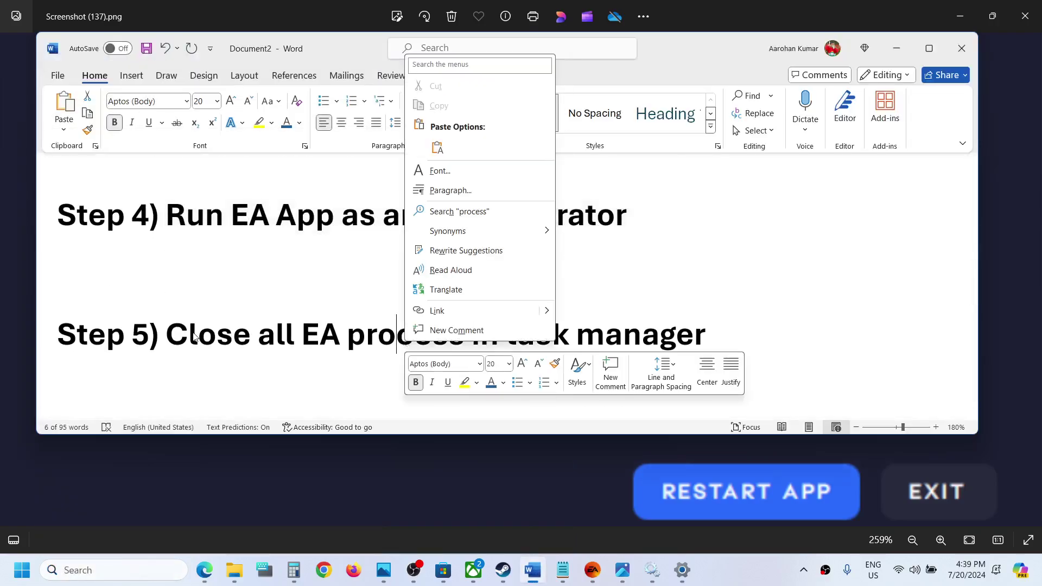
pyautogui.press('Escape')
pyautogui.moveTo(184, 335); pyautogui.dragTo(61, 276)
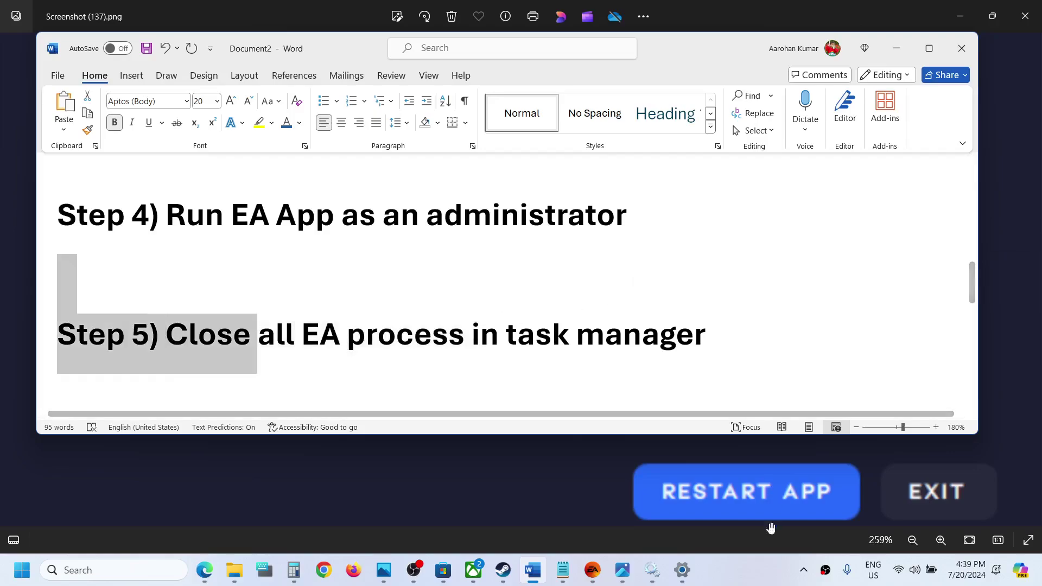
pyautogui.rightClick(736, 574)
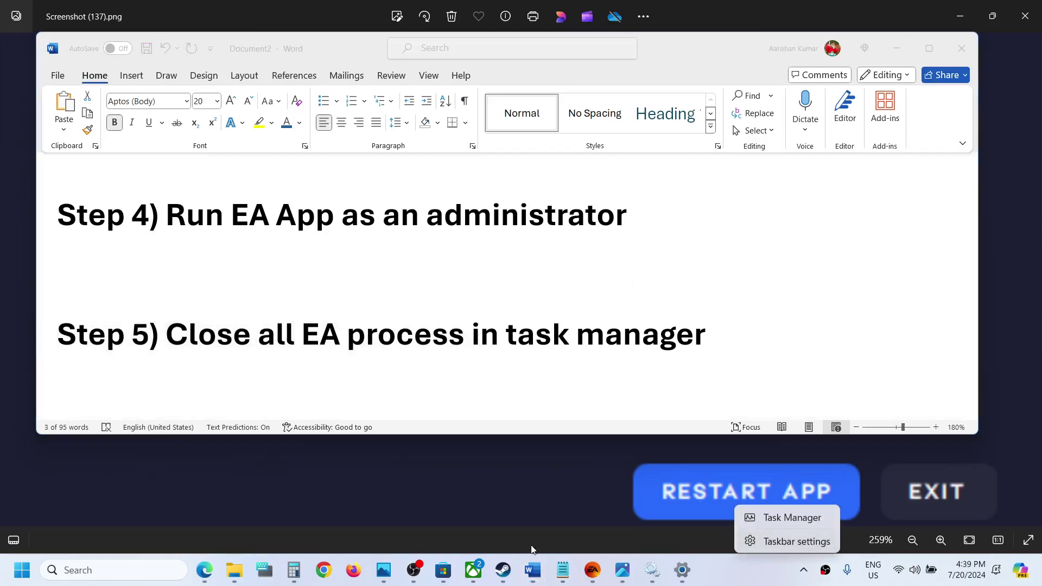
pyautogui.rightClick(22, 570)
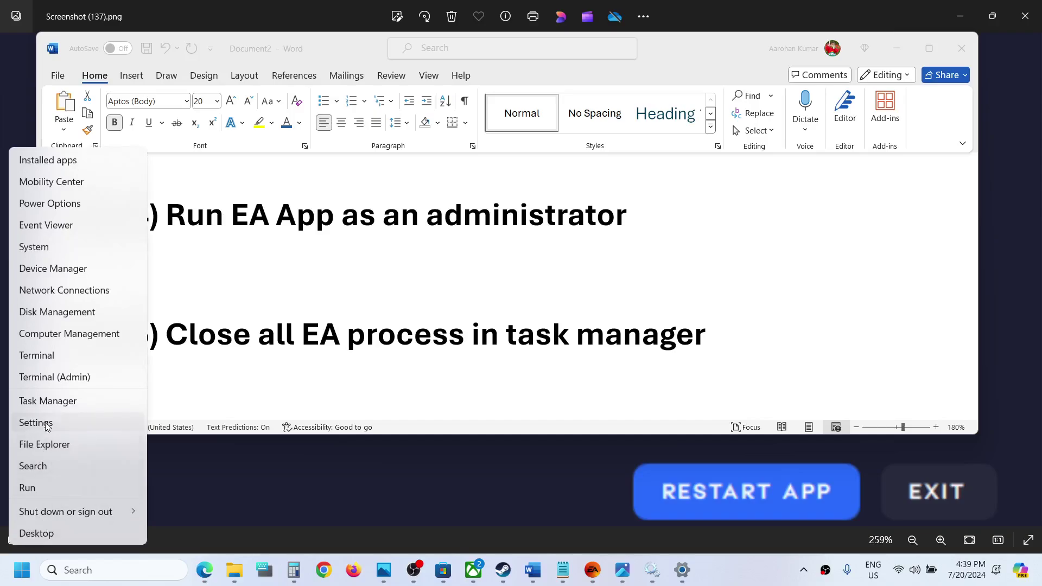
# Step: Open Task Manager and end the EA Background Service process
pyautogui.click(48, 401)
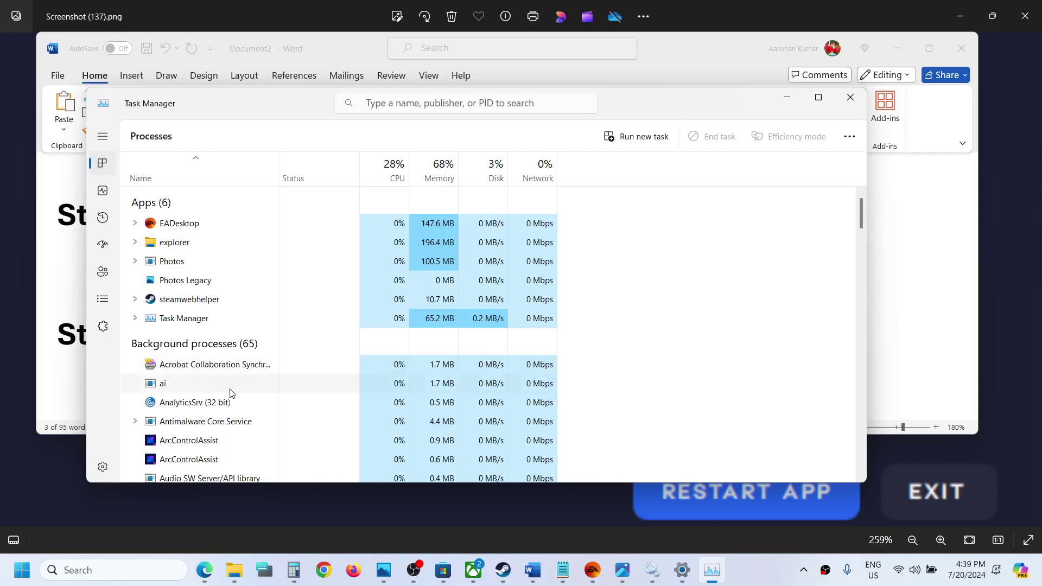
pyautogui.scroll(-7, 220, 401)
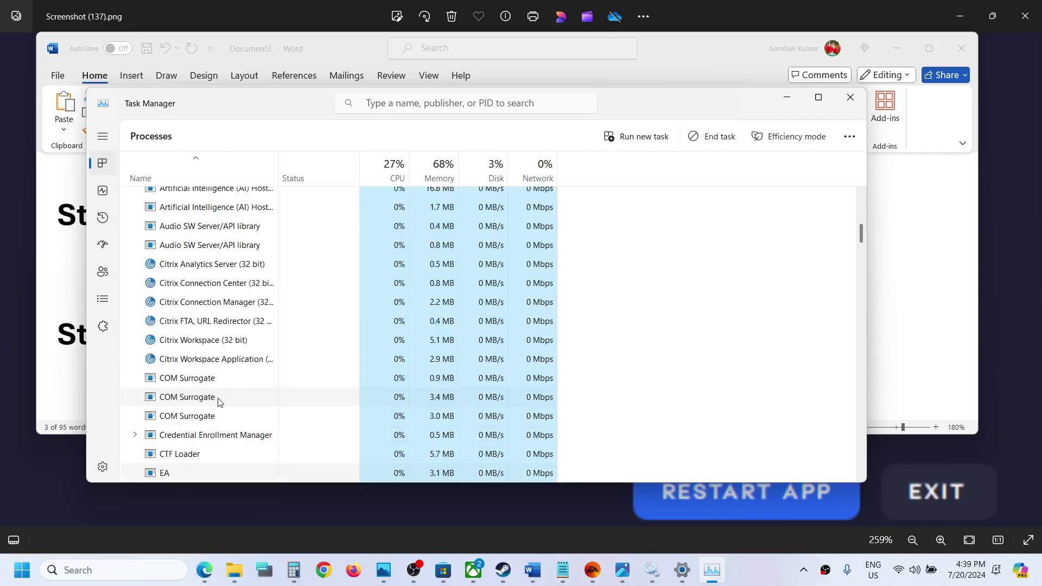
pyautogui.scroll(-1, 220, 402)
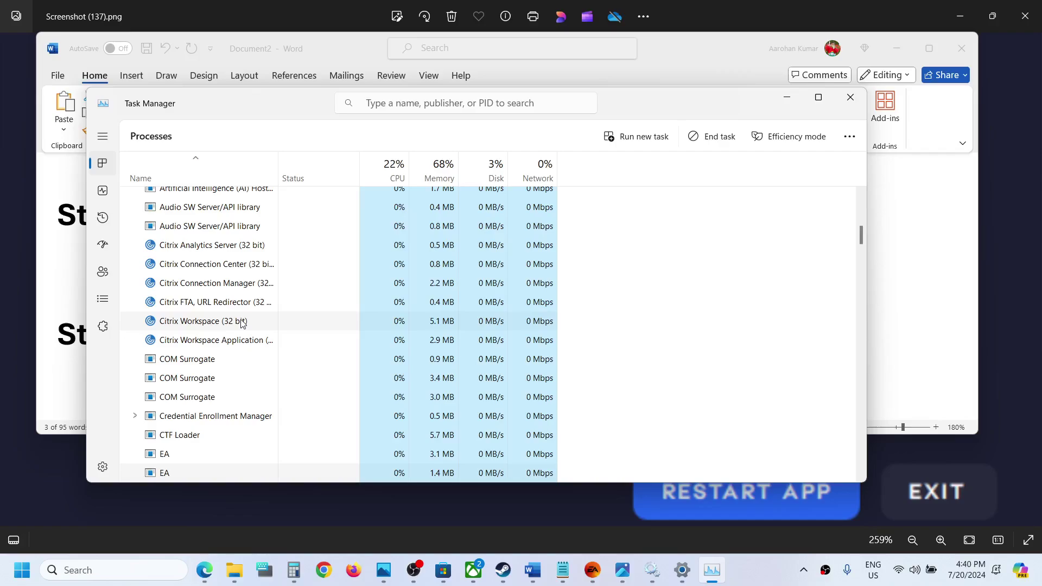
pyautogui.scroll(-10, 242, 322)
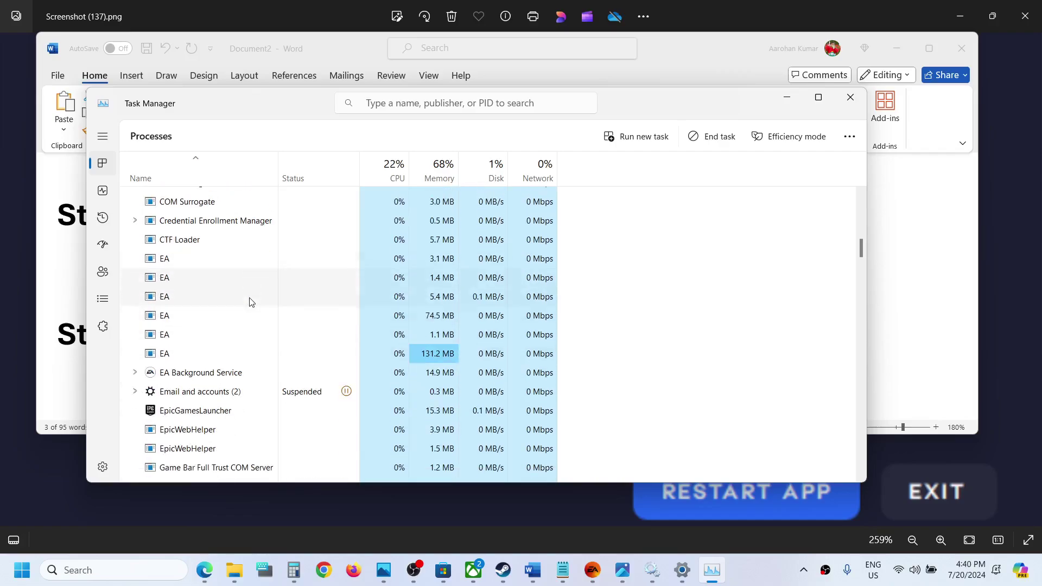
pyautogui.scroll(-4, 251, 302)
pyautogui.click(236, 304)
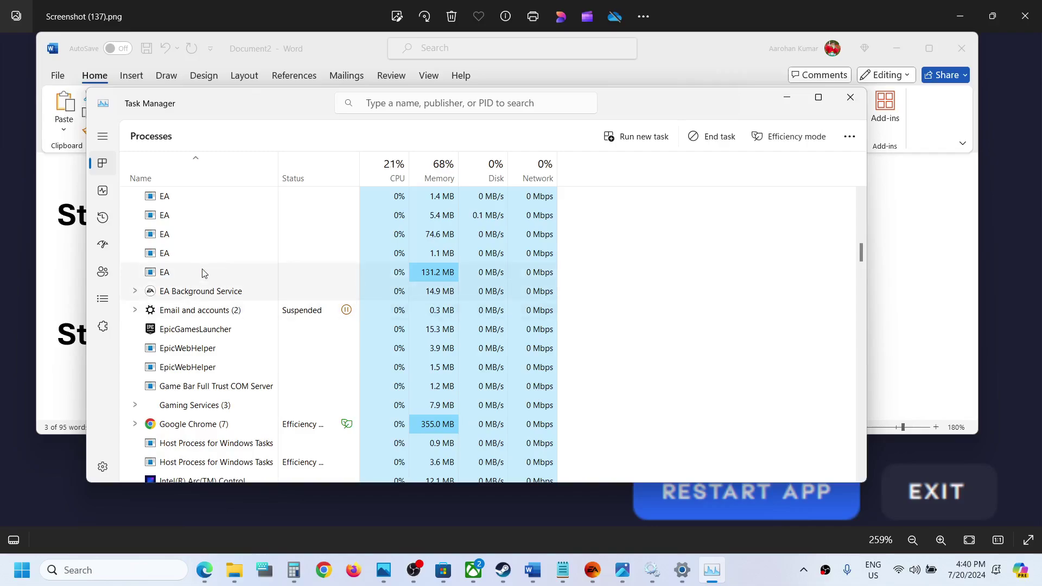
pyautogui.click(174, 298)
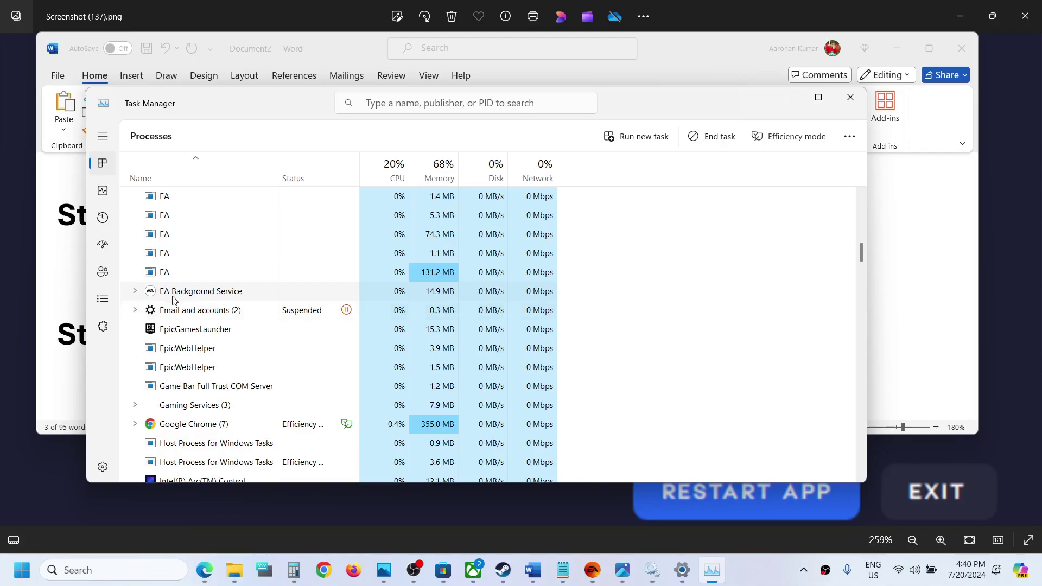
pyautogui.rightClick(190, 295)
pyautogui.click(251, 318)
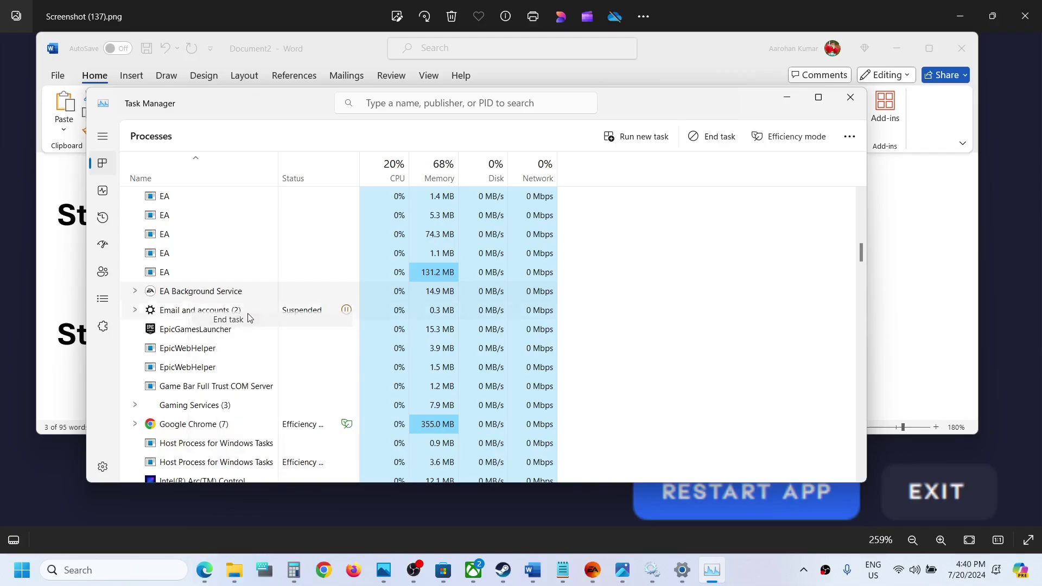
# Step: End the remaining EA process and expand Credential Enrollment Manager to check for more EA entries
pyautogui.scroll(2, 249, 285)
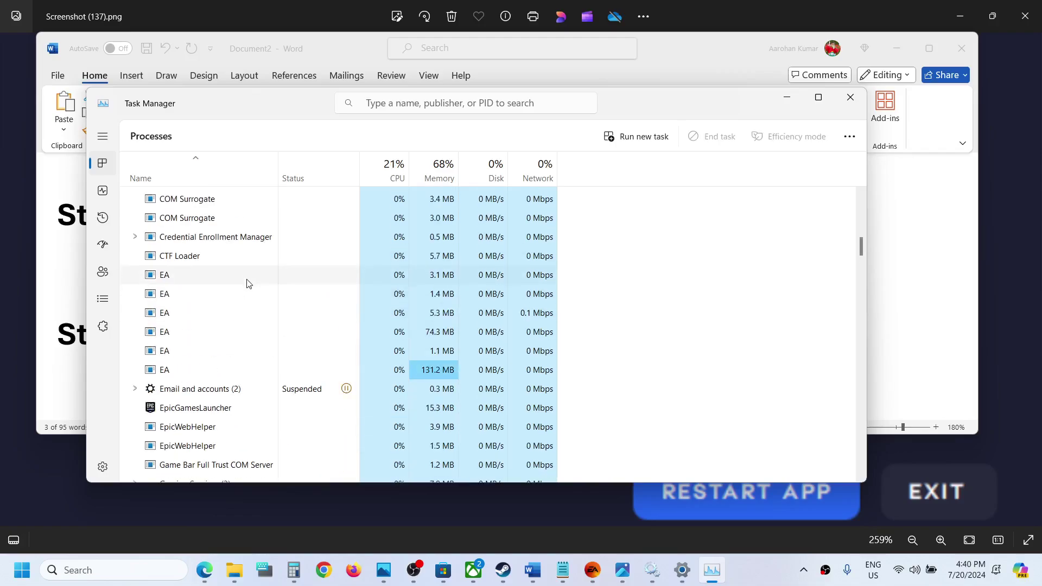
pyautogui.rightClick(183, 278)
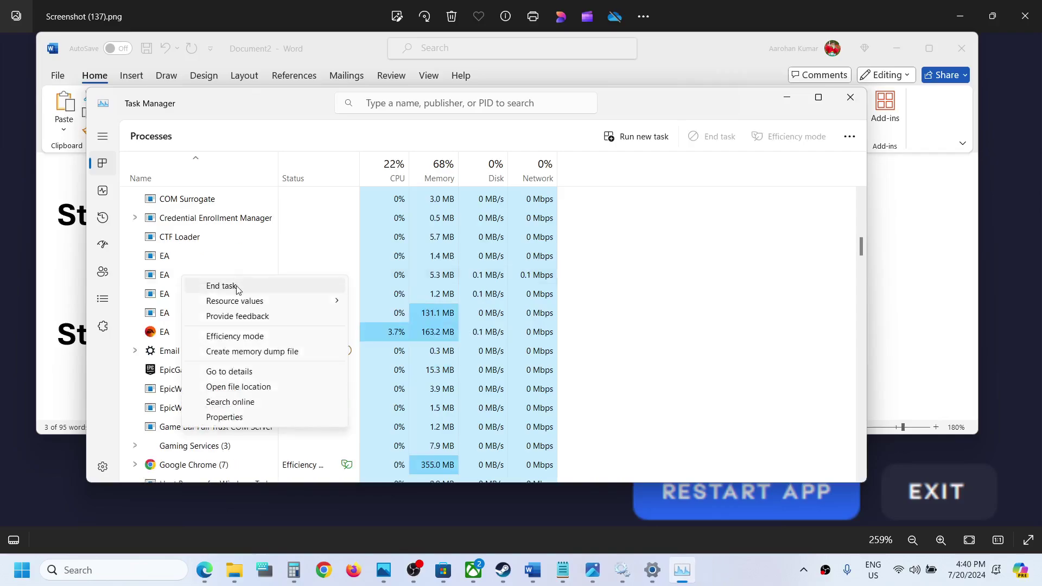
pyautogui.click(233, 287)
pyautogui.scroll(5, 231, 291)
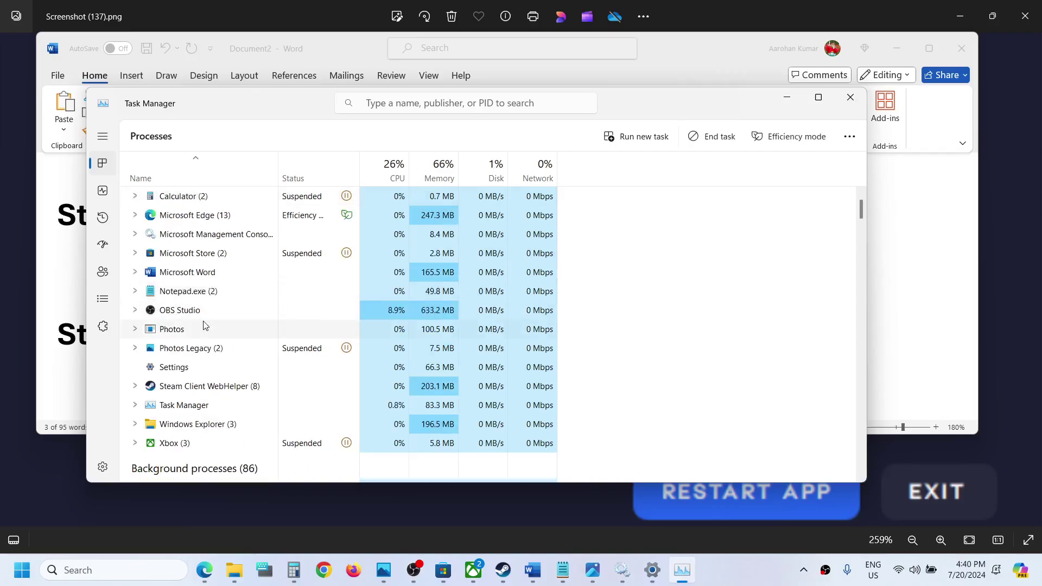
pyautogui.scroll(-8, 205, 326)
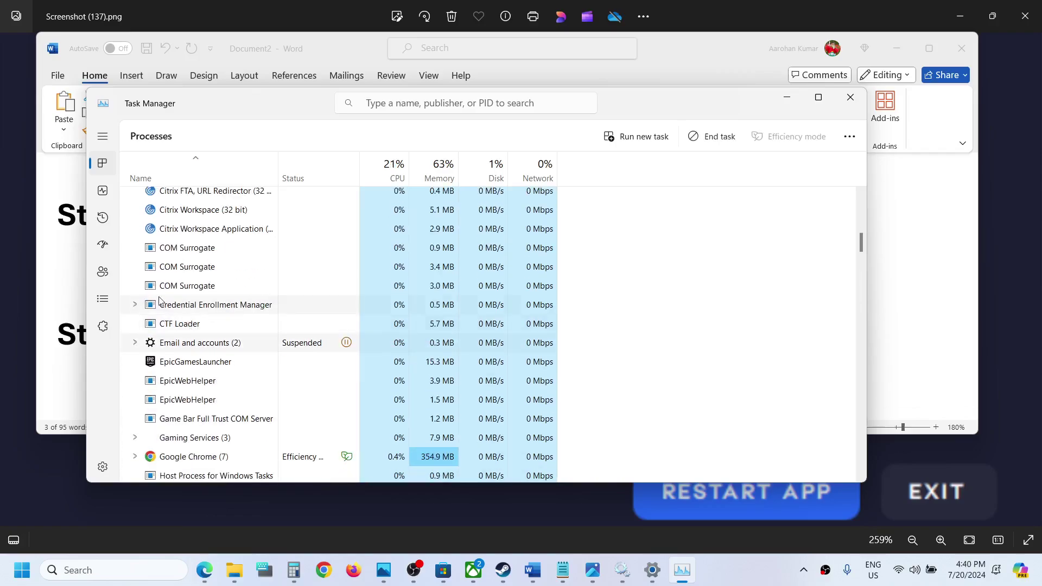
pyautogui.click(135, 304)
pyautogui.scroll(-1, 245, 296)
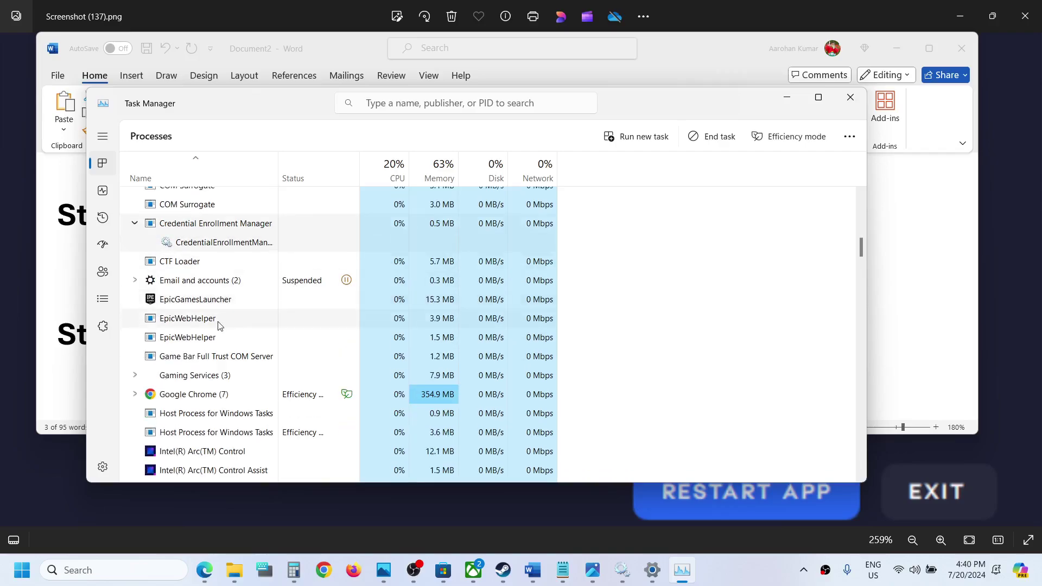
pyautogui.scroll(-2, 220, 326)
pyautogui.scroll(8, 220, 325)
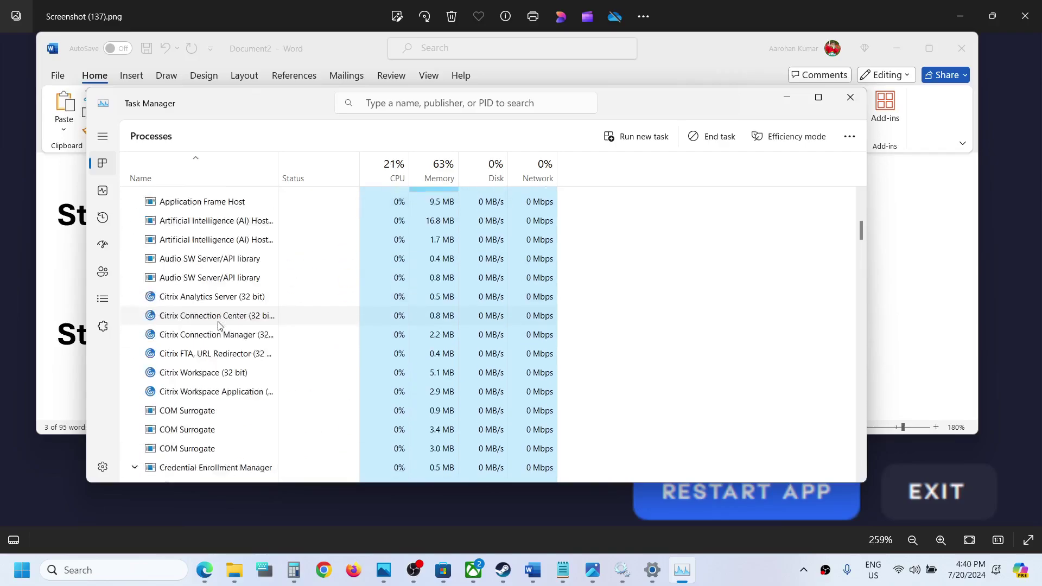
pyautogui.scroll(-10, 220, 324)
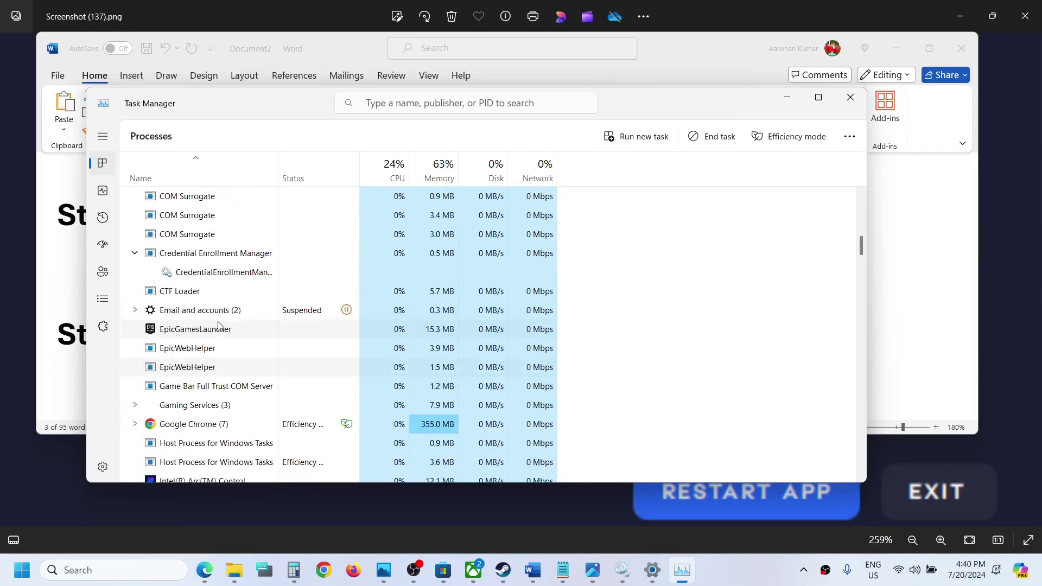
# Step: Close Task Manager and briefly search Windows for 'ea' before returning to Word
pyautogui.click(849, 97)
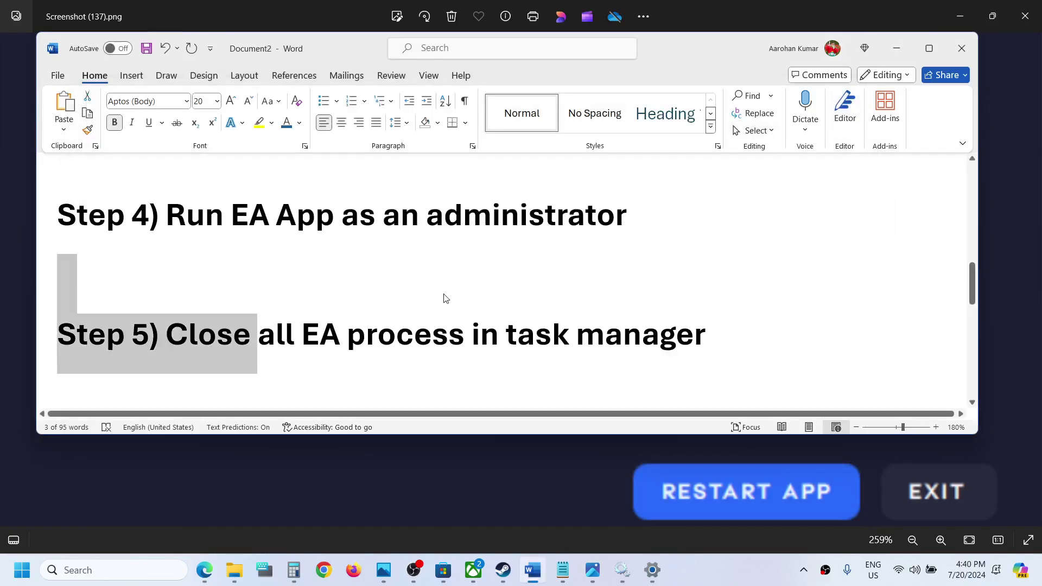
pyautogui.click(115, 571)
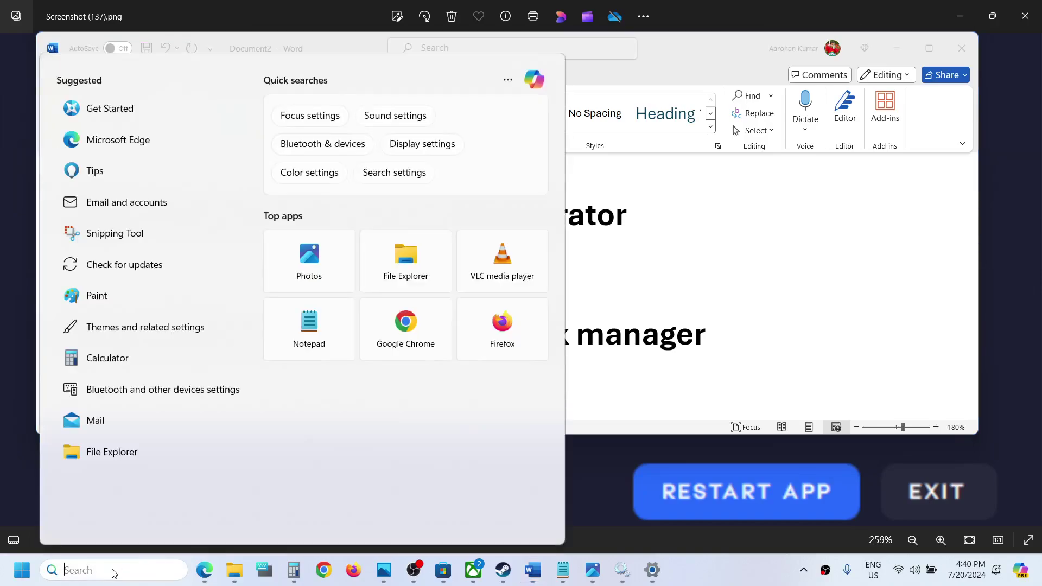
pyautogui.write('ea')
pyautogui.click(723, 268)
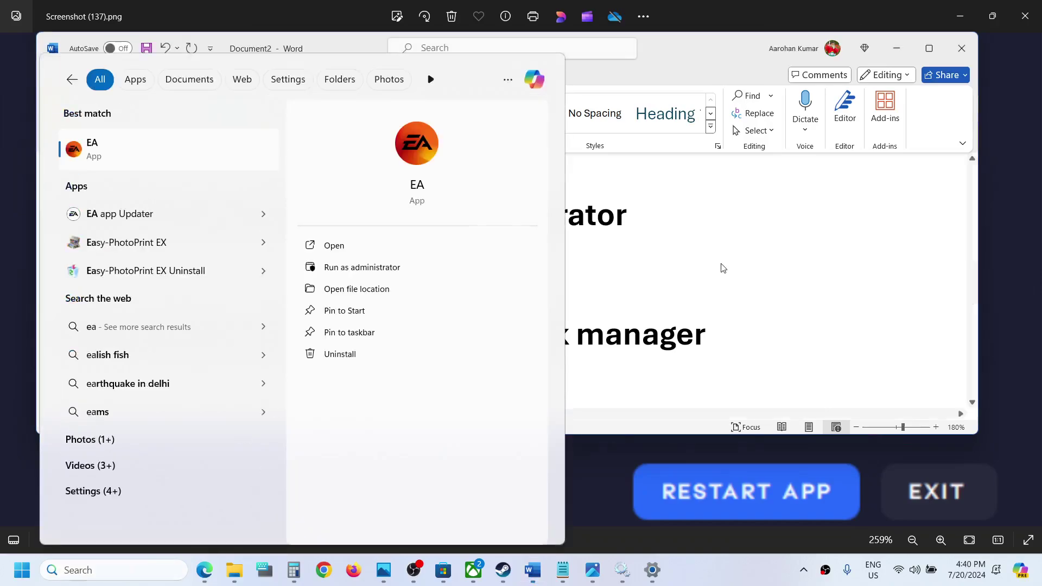
# Step: Highlight the 'Step 6) Clear EA App Cache' heading and minimize the guide
pyautogui.scroll(-5, 359, 327)
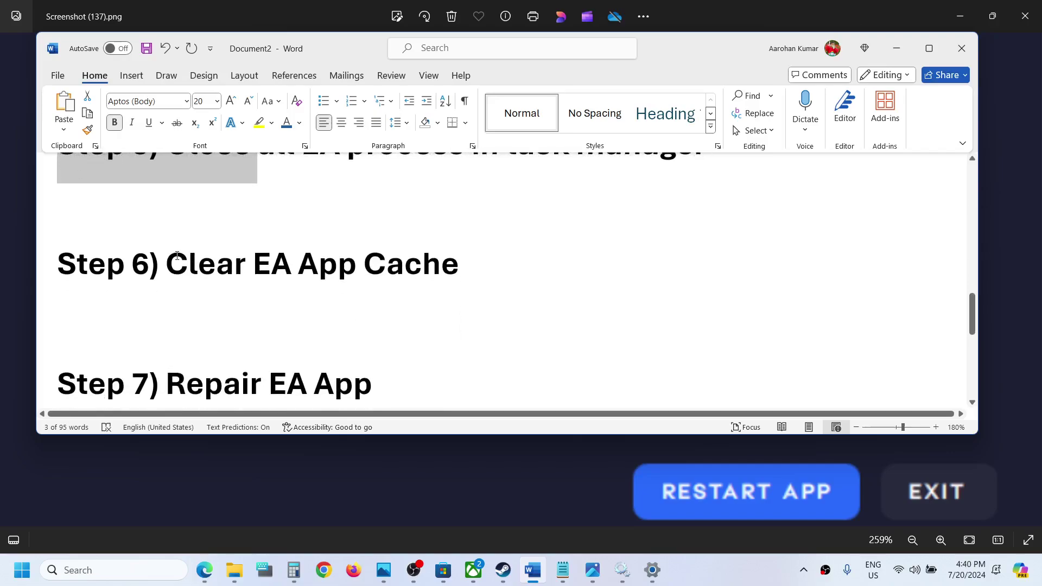
pyautogui.moveTo(177, 255); pyautogui.dragTo(555, 239)
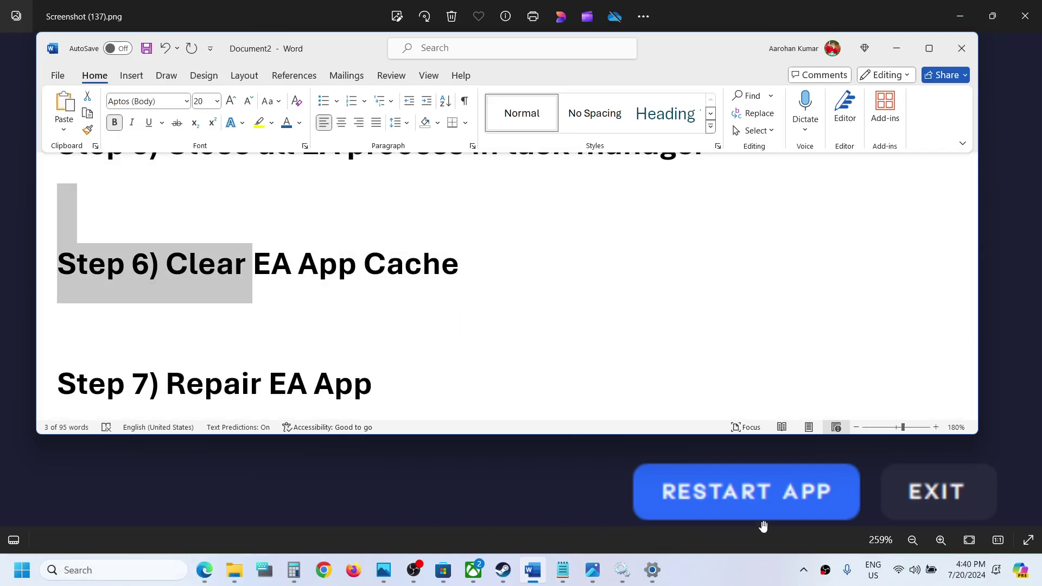
pyautogui.click(897, 48)
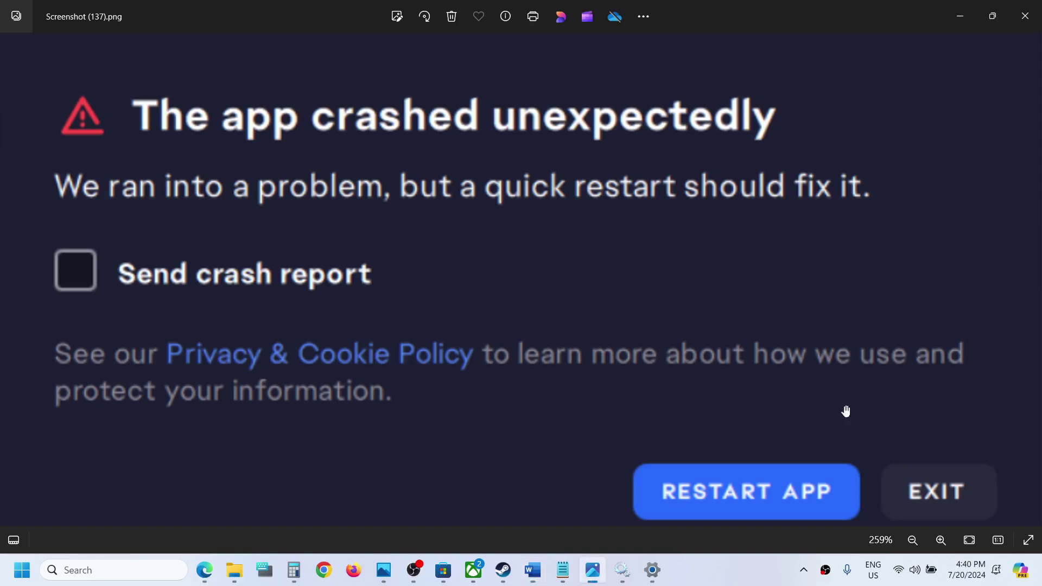
# Step: Find the EA app with Windows search for 'ea' and open its file location
pyautogui.click(90, 567)
pyautogui.write('ea')
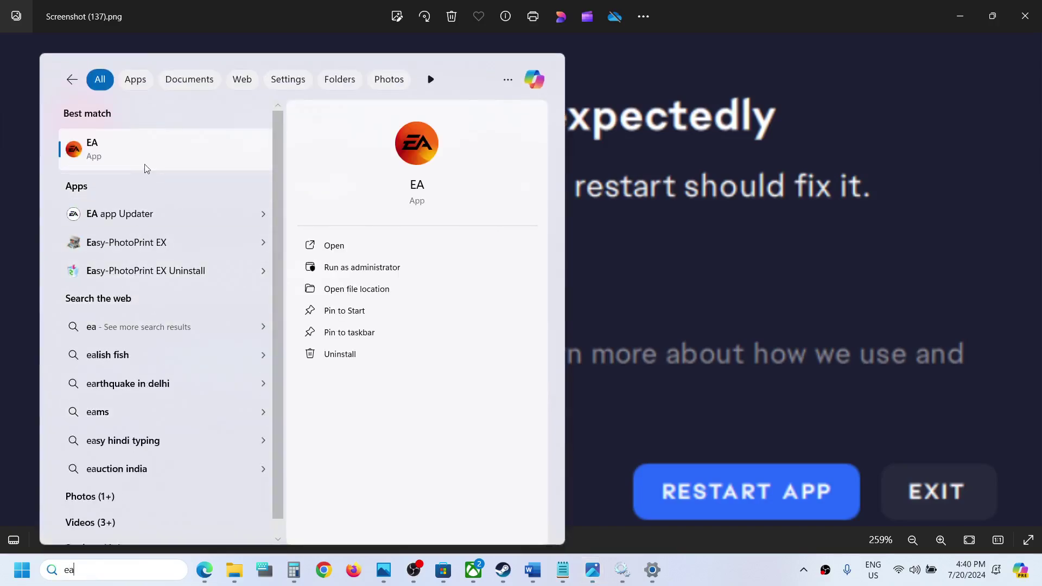
pyautogui.rightClick(125, 162)
pyautogui.click(187, 200)
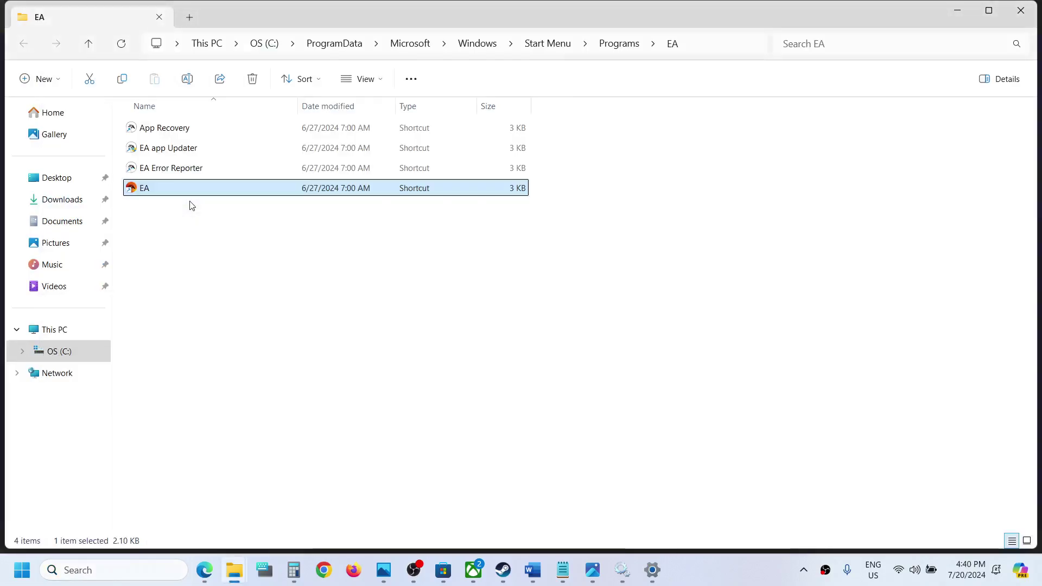
# Step: Run App Recovery as administrator, clear the EA app cache, and bring the guide back
pyautogui.click(166, 132)
pyautogui.rightClick(194, 128)
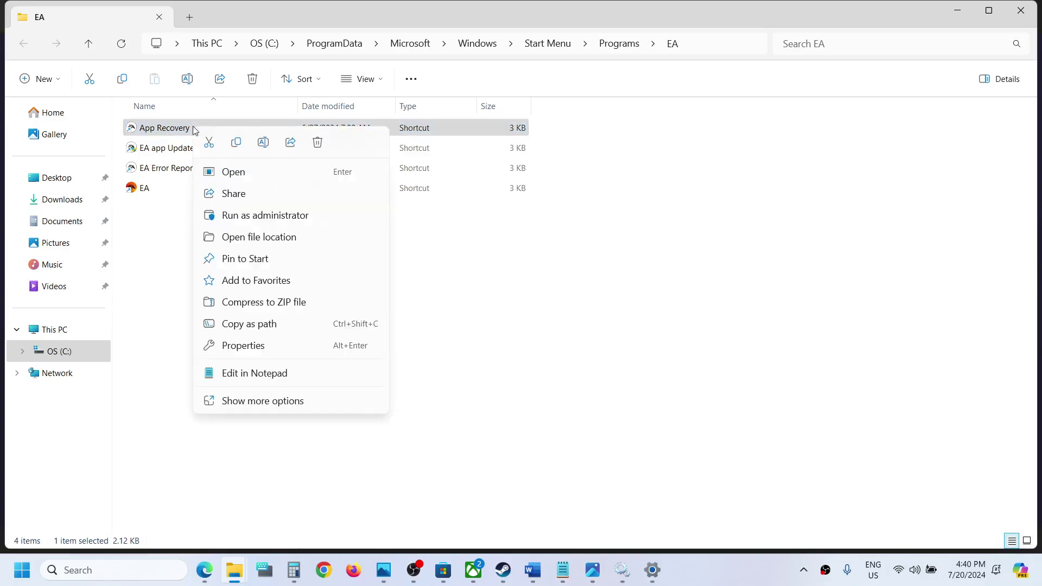
pyautogui.click(259, 217)
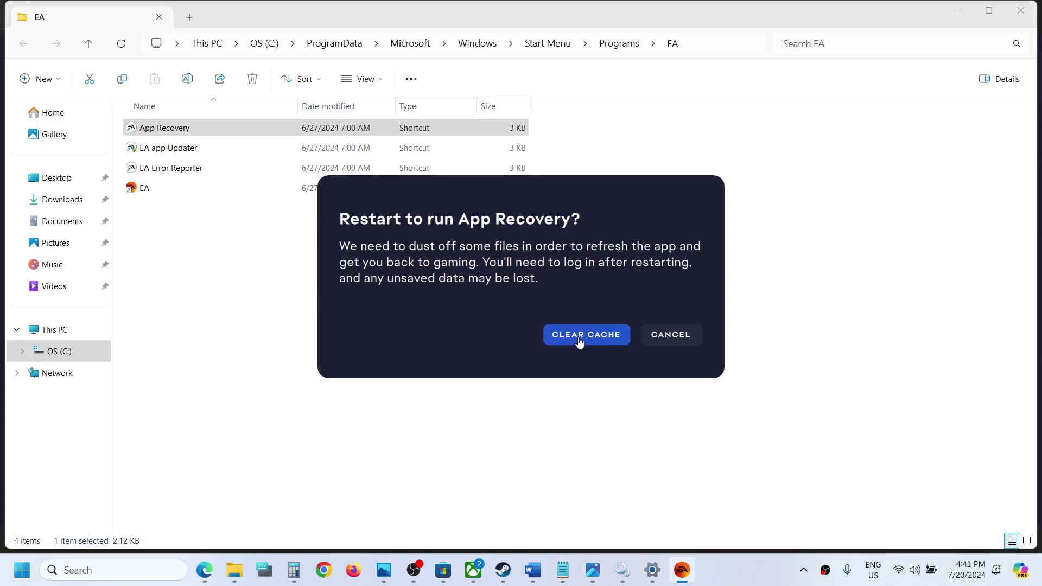
pyautogui.click(590, 340)
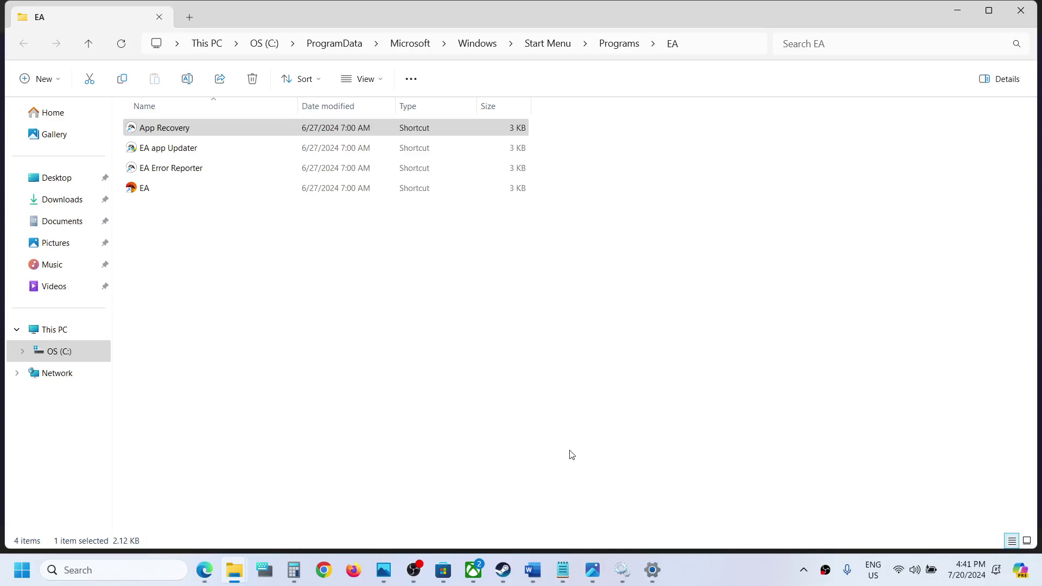
pyautogui.click(593, 570)
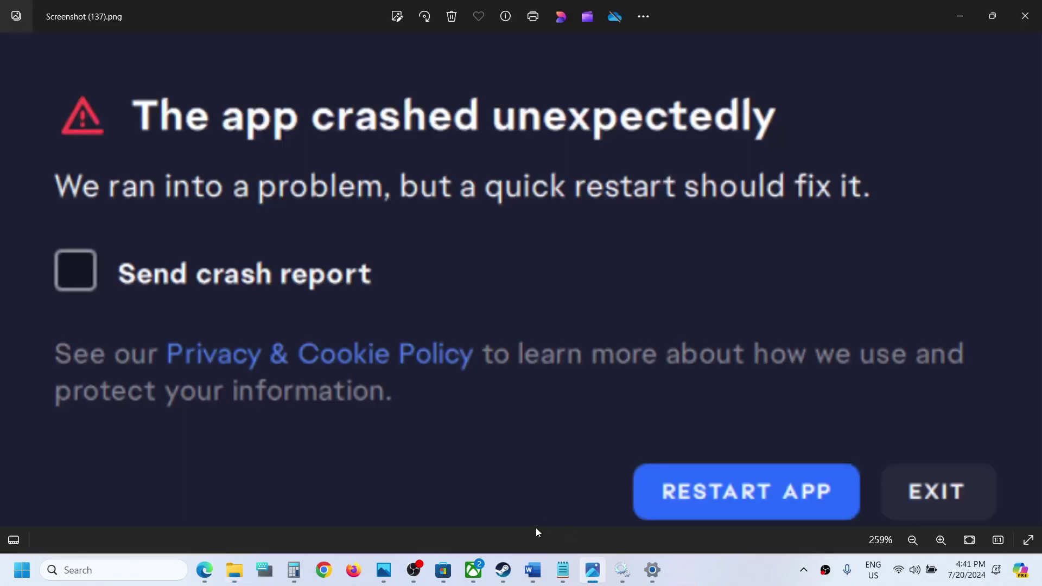
pyautogui.click(535, 570)
# Step: Highlight 'Repair EA App' in the Step 7 heading and minimize the relaunched EA app window
pyautogui.scroll(-2, 323, 357)
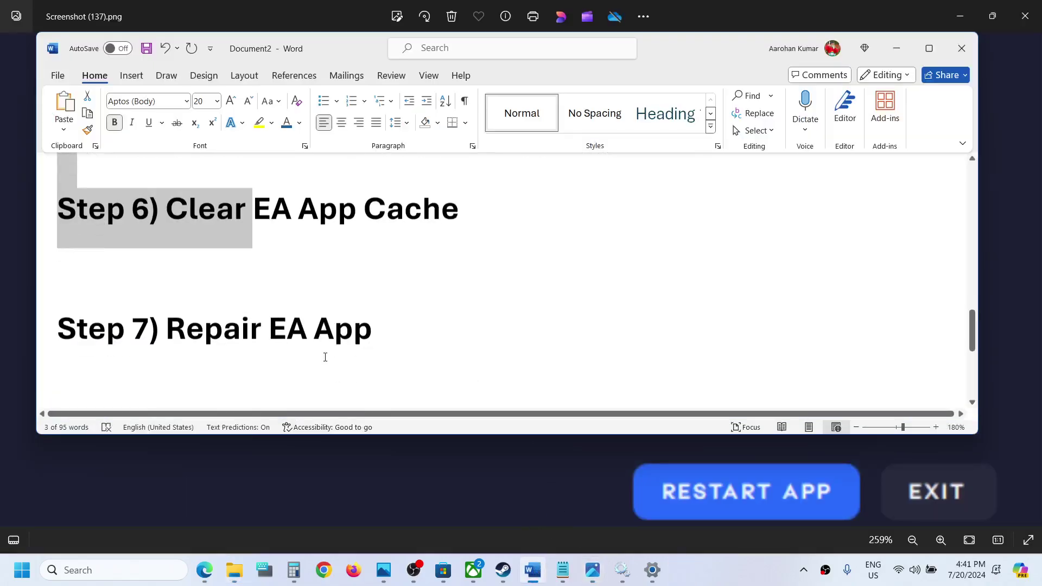
pyautogui.moveTo(184, 287); pyautogui.dragTo(425, 275)
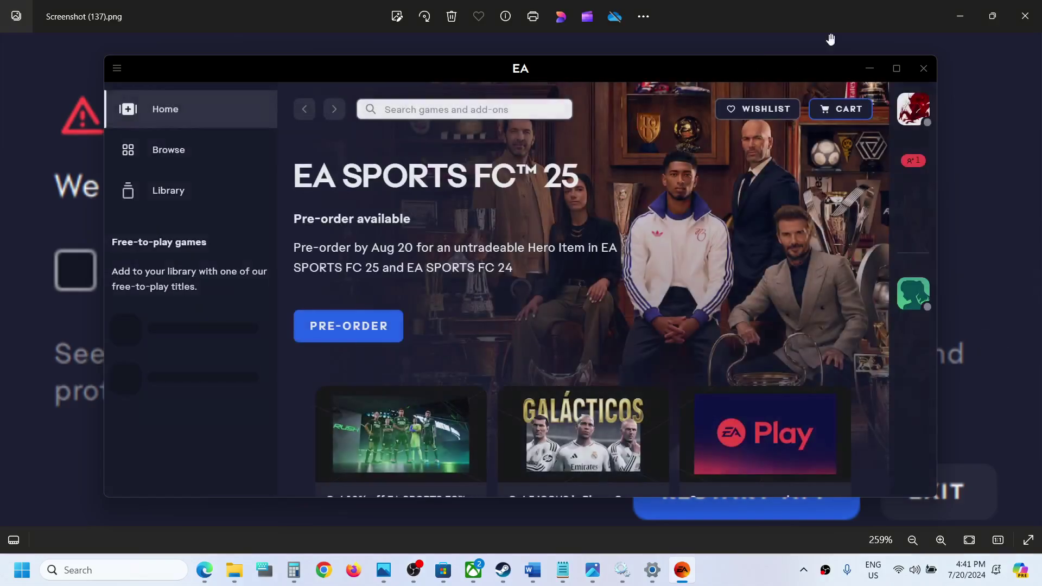
pyautogui.click(870, 68)
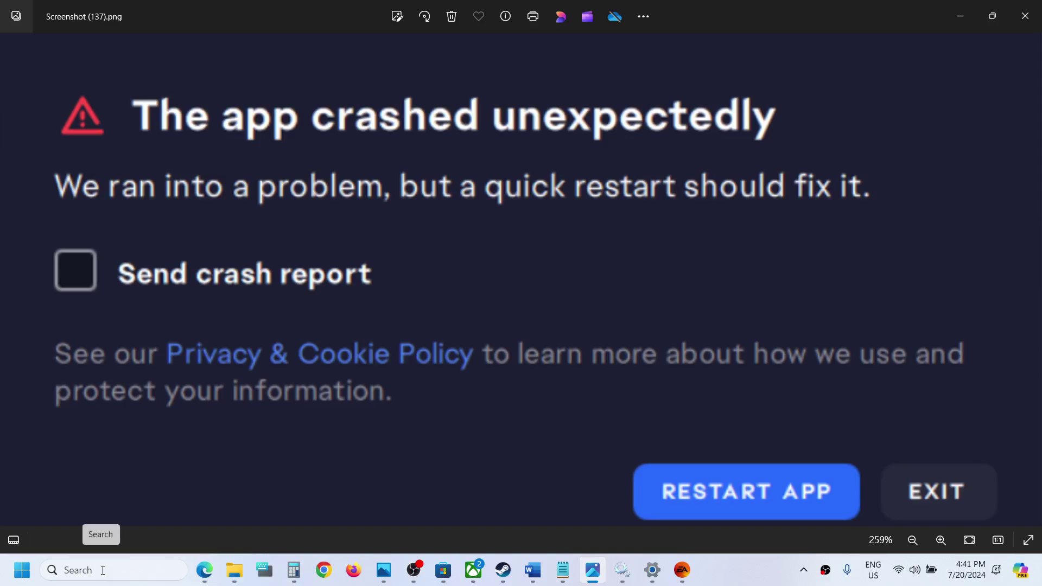
# Step: Open Control Panel's installed programs list and jump to the EA app entry
pyautogui.click(125, 568)
pyautogui.write('control')
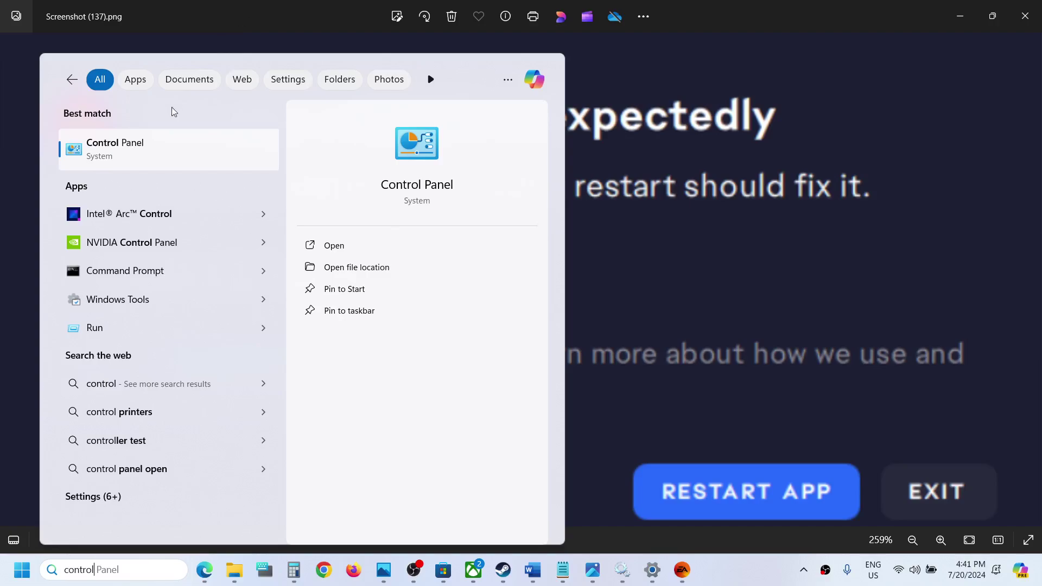
pyautogui.click(145, 162)
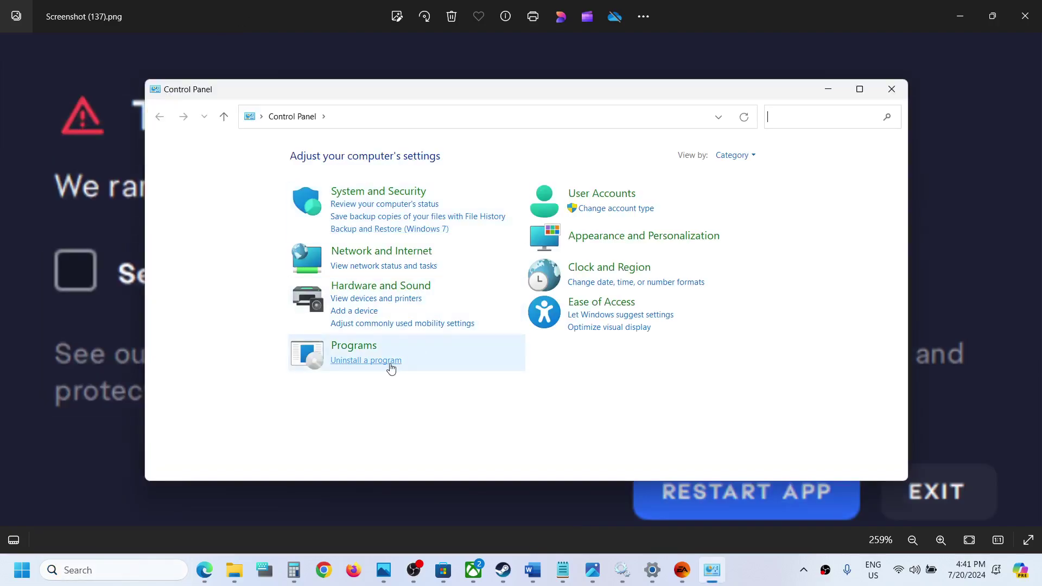
pyautogui.click(383, 361)
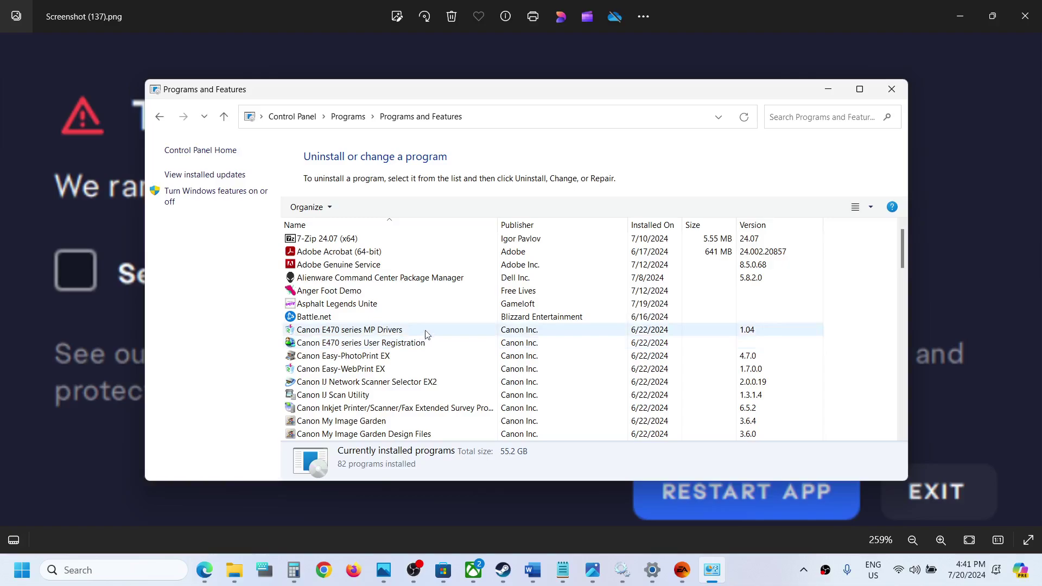
pyautogui.click(395, 331)
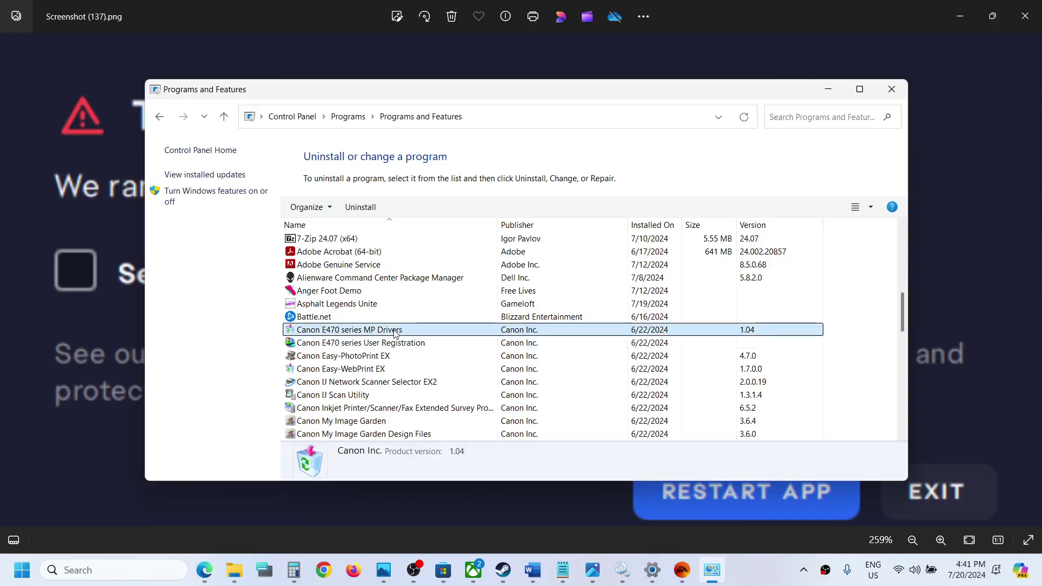
pyautogui.press('e')
# Step: Quit the running EA app, then choose Uninstall on its entry and pick Repair instead
pyautogui.click(682, 570)
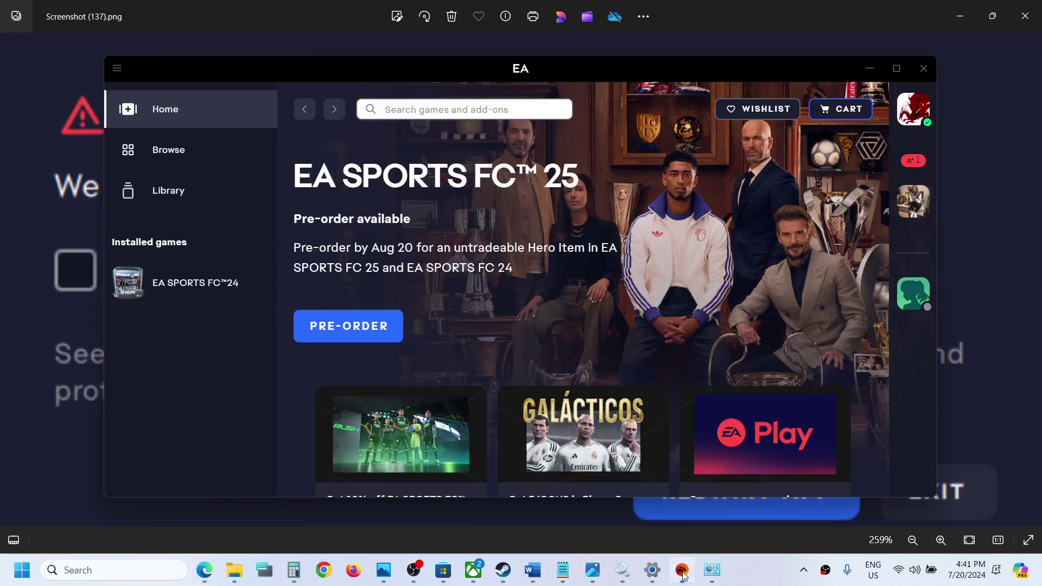
pyautogui.click(117, 68)
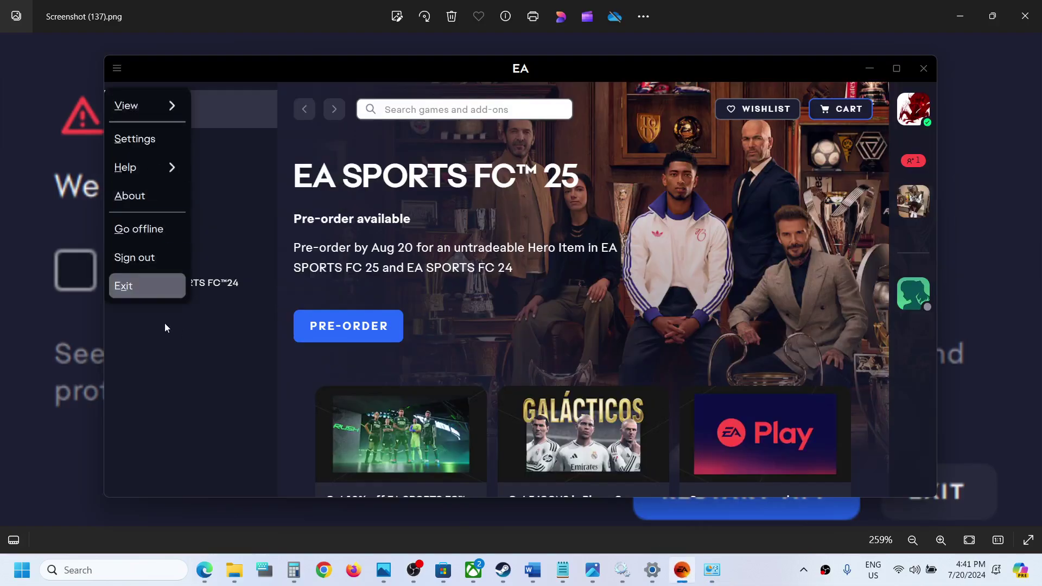
pyautogui.click(137, 292)
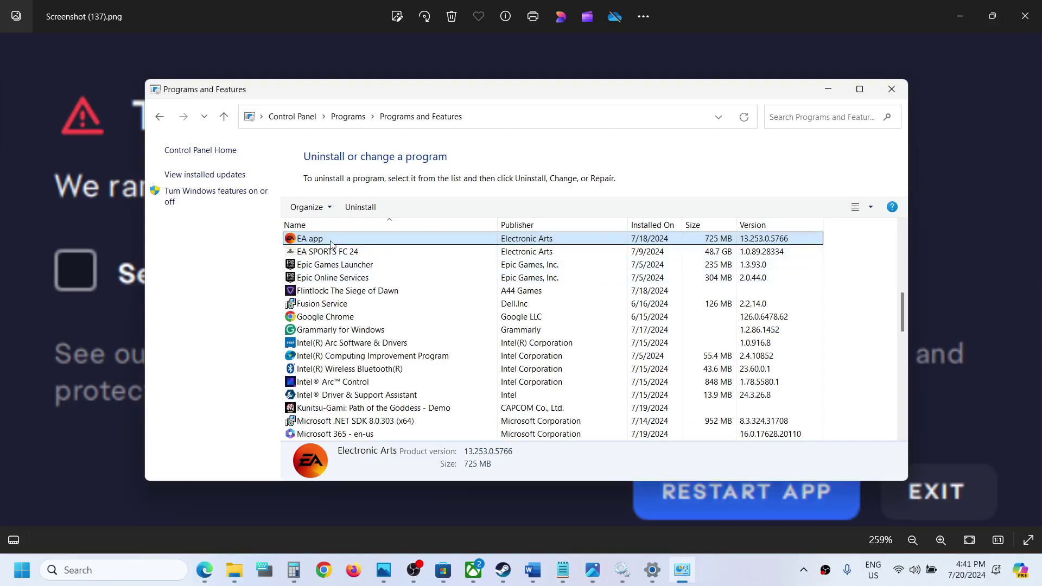
pyautogui.scroll(3, 327, 254)
pyautogui.scroll(1, 327, 254)
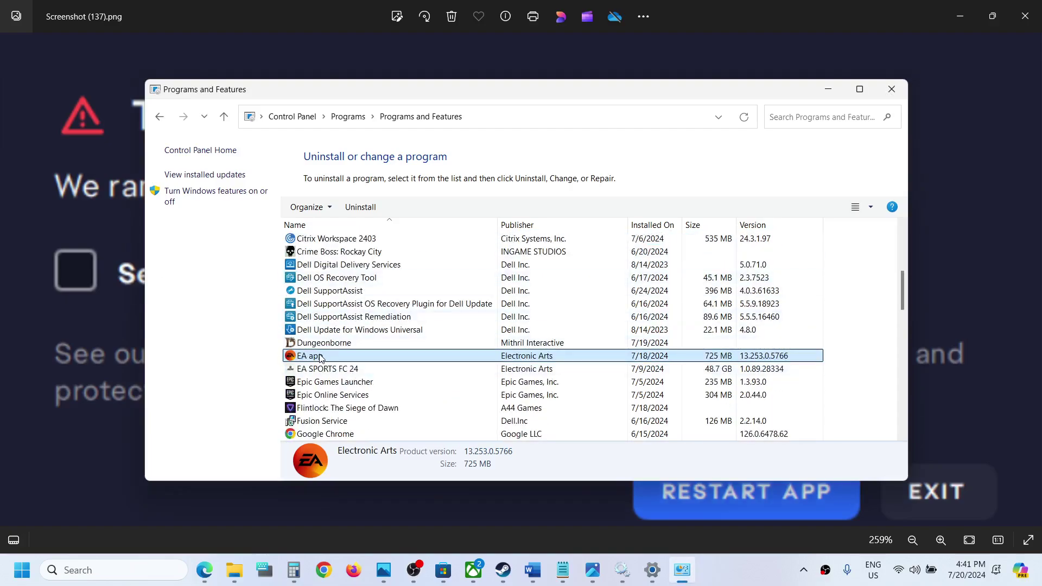
pyautogui.rightClick(320, 357)
pyautogui.click(371, 366)
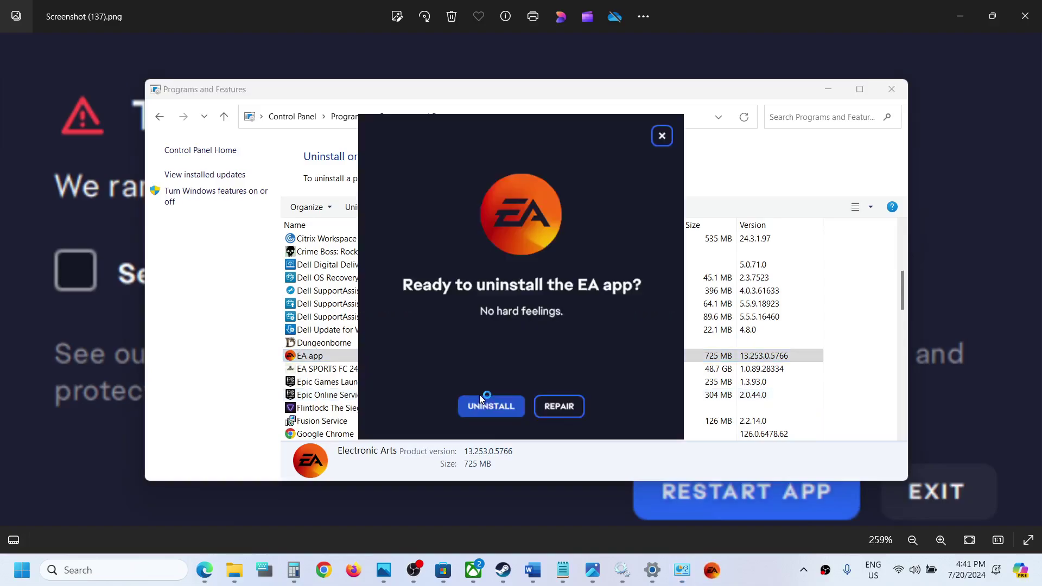
pyautogui.click(567, 409)
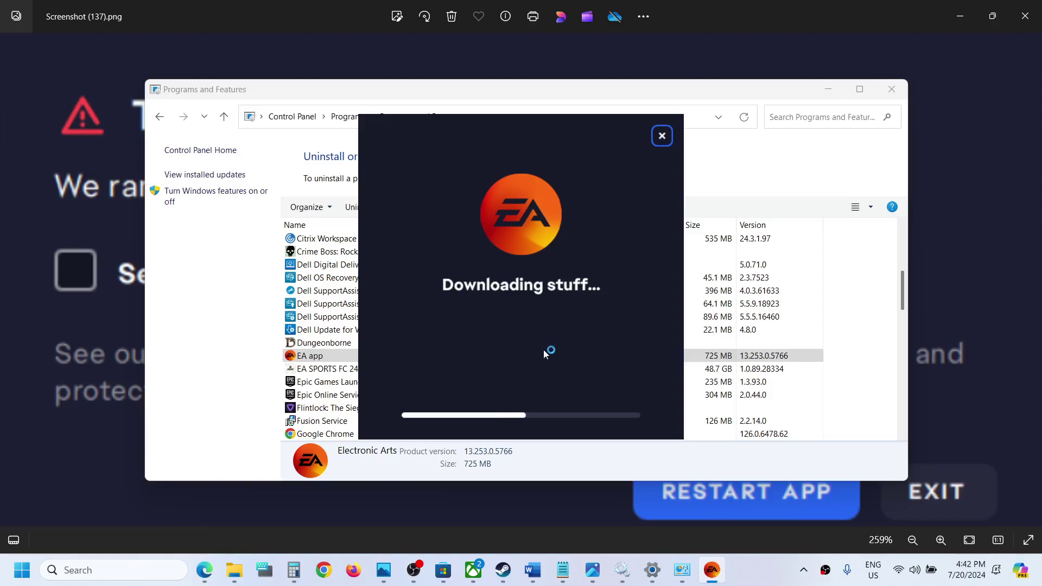
# Step: Highlight 'Uninstall & Reinstall EA App' in Step 8 of the guide and return to Programs and Features
pyautogui.click(532, 573)
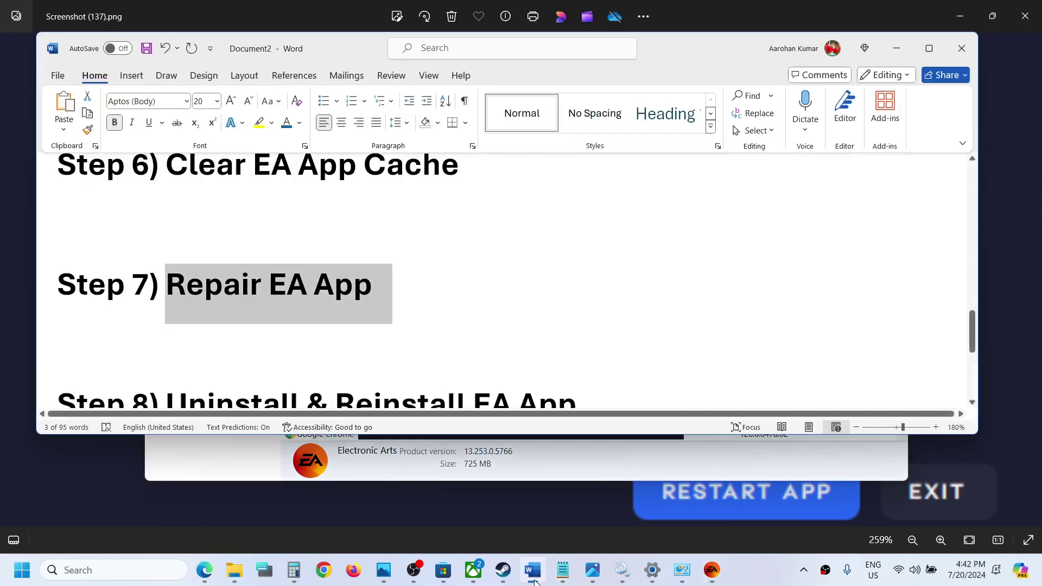
pyautogui.scroll(-2, 414, 322)
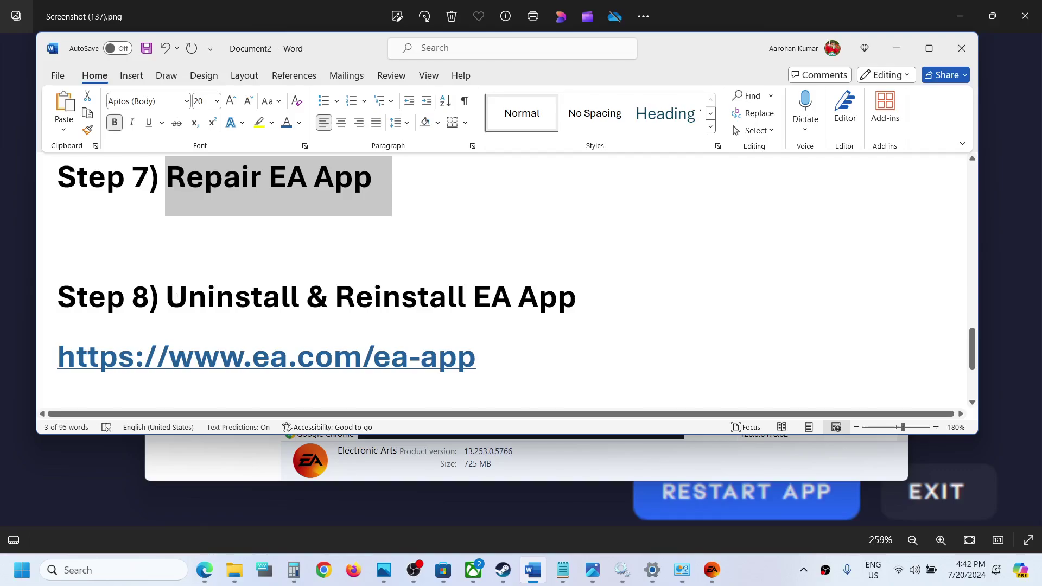
pyautogui.moveTo(166, 300); pyautogui.dragTo(574, 305)
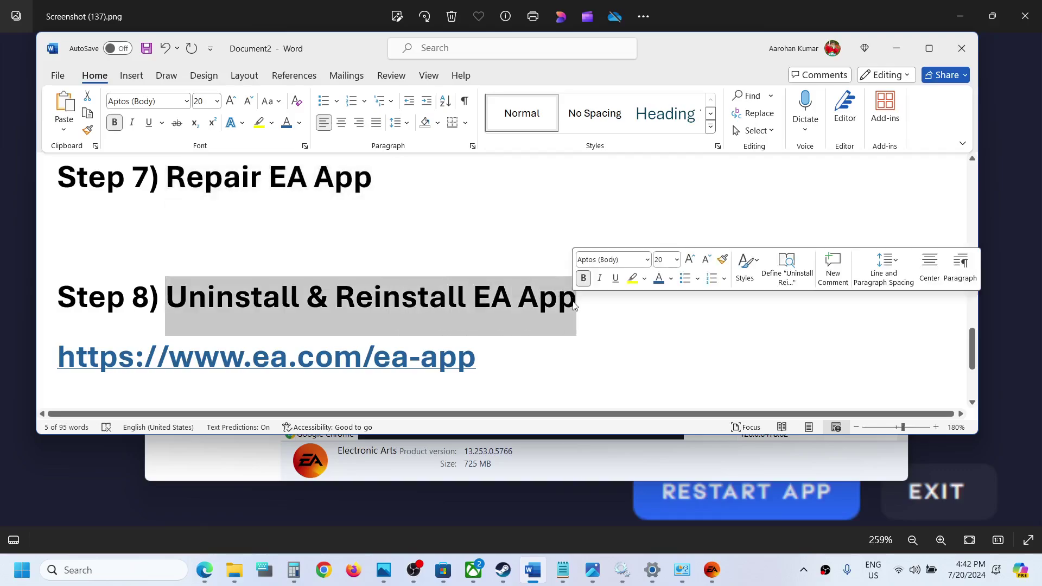
pyautogui.click(682, 570)
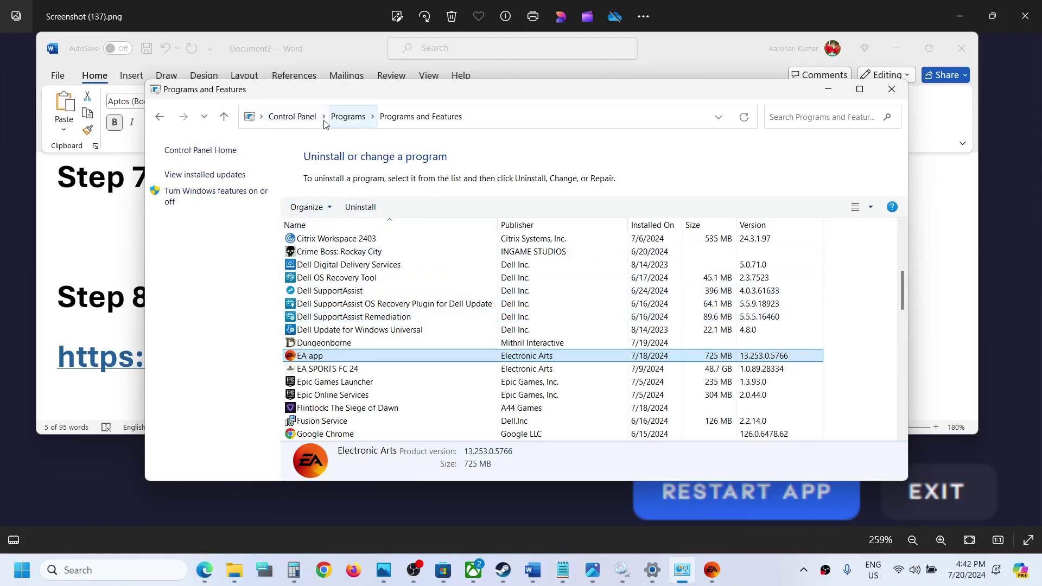
# Step: Uninstall the EA app from Programs and Features, dismiss the please-wait message, and return to Word
pyautogui.doubleClick(341, 356)
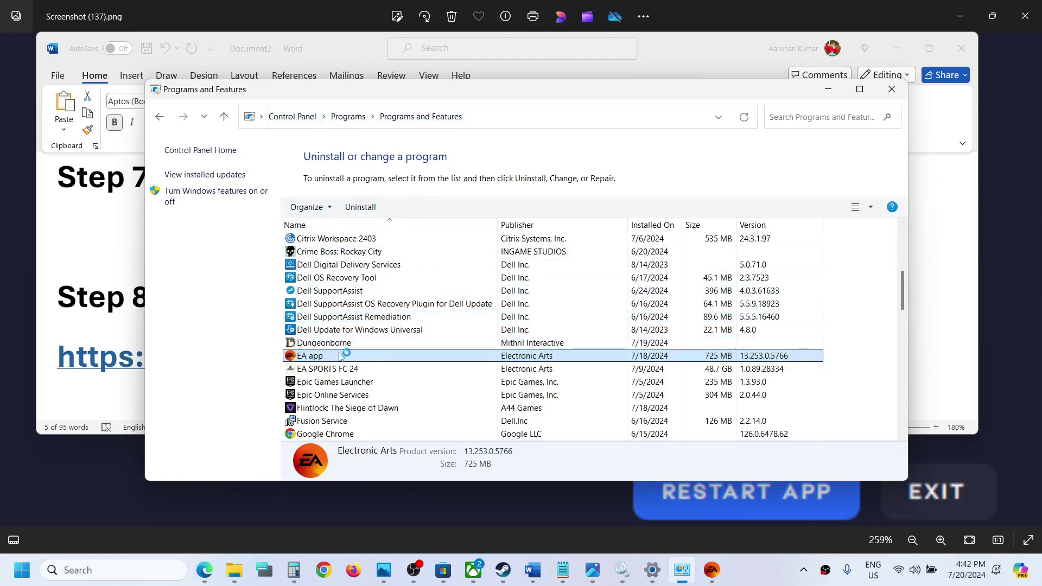
pyautogui.rightClick(323, 359)
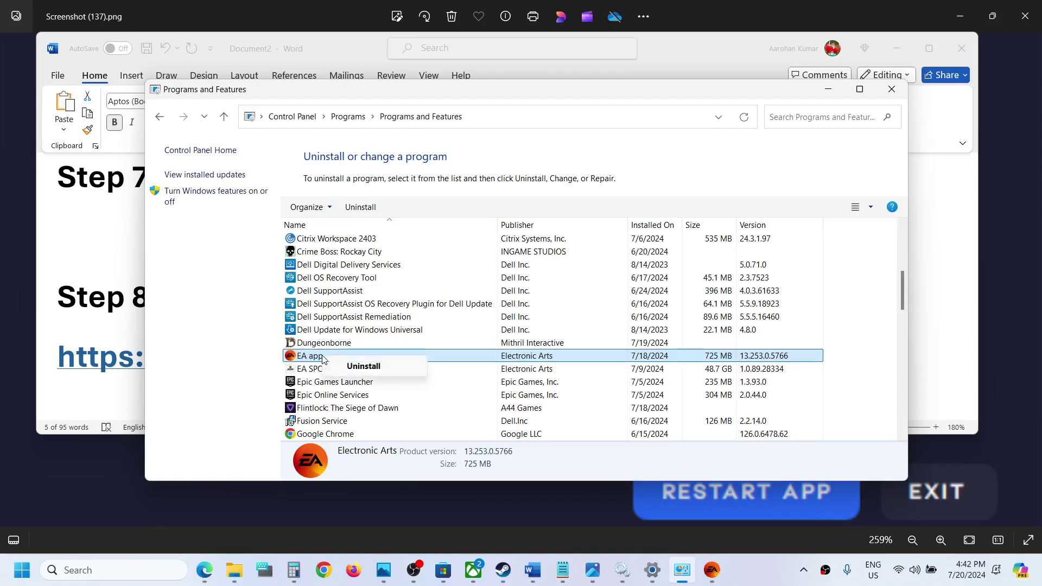
pyautogui.click(363, 366)
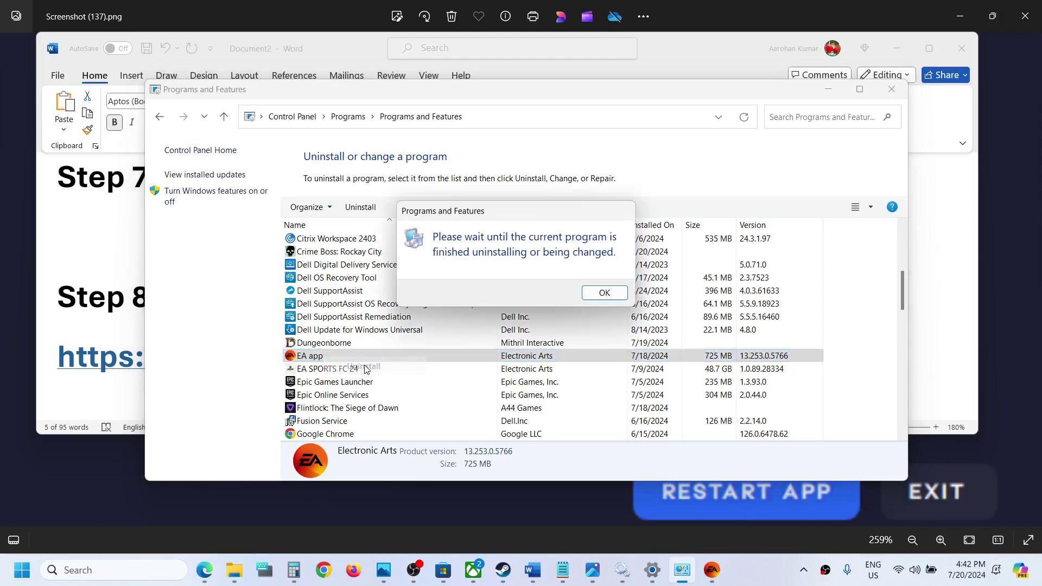
pyautogui.click(601, 294)
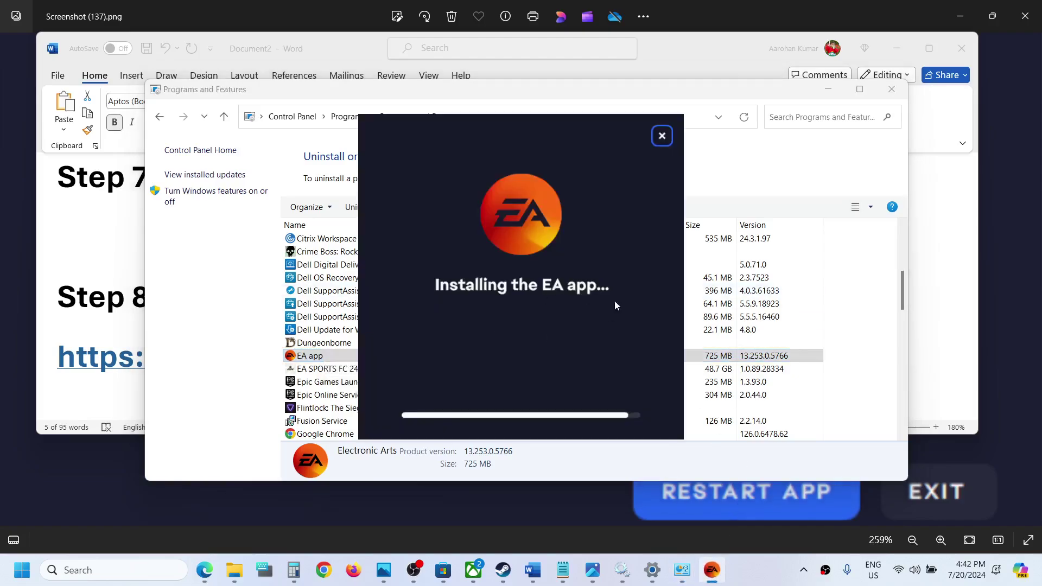
pyautogui.click(108, 307)
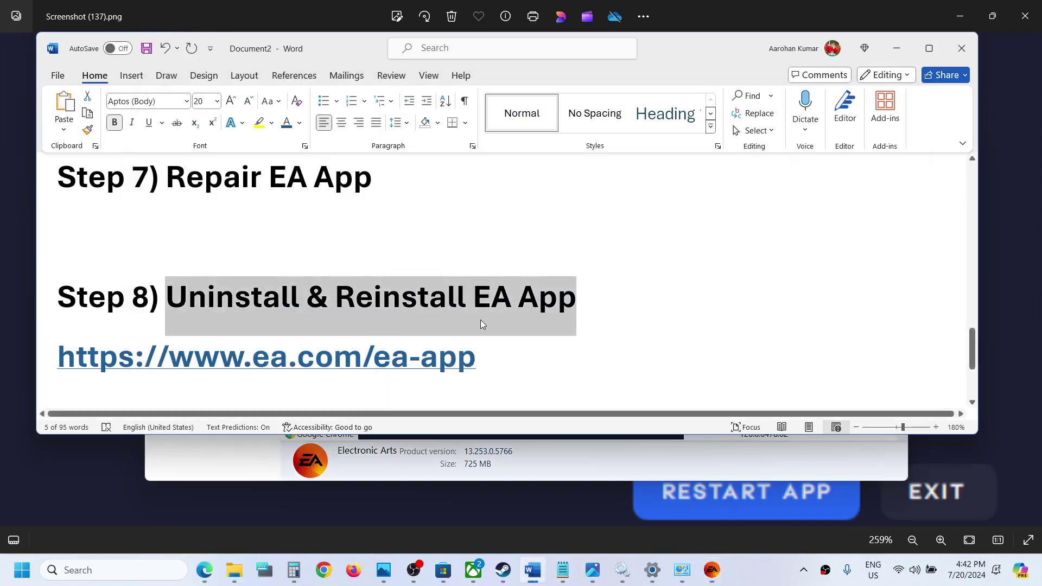
pyautogui.click(261, 307)
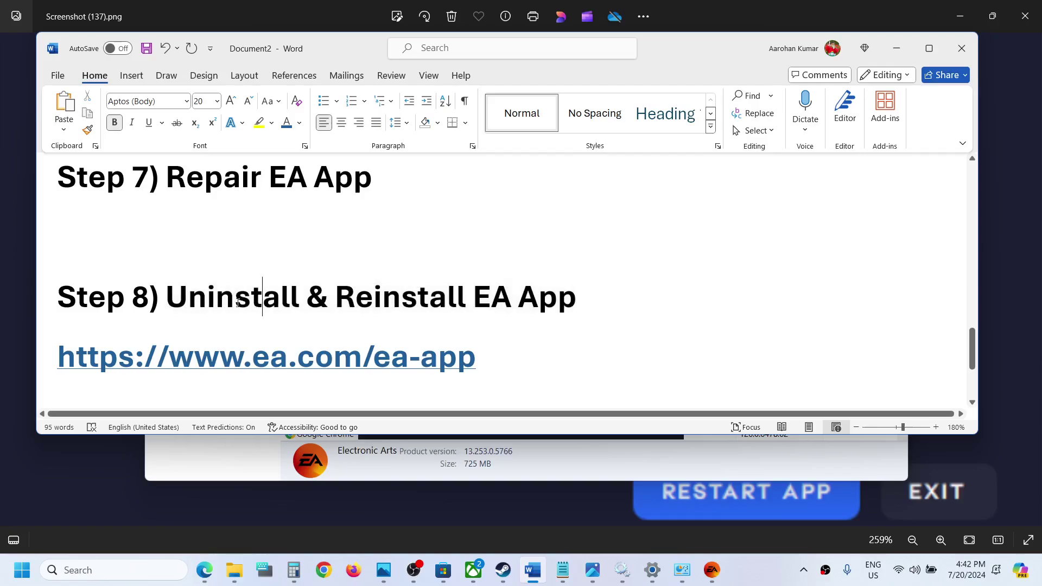
pyautogui.doubleClick(239, 307)
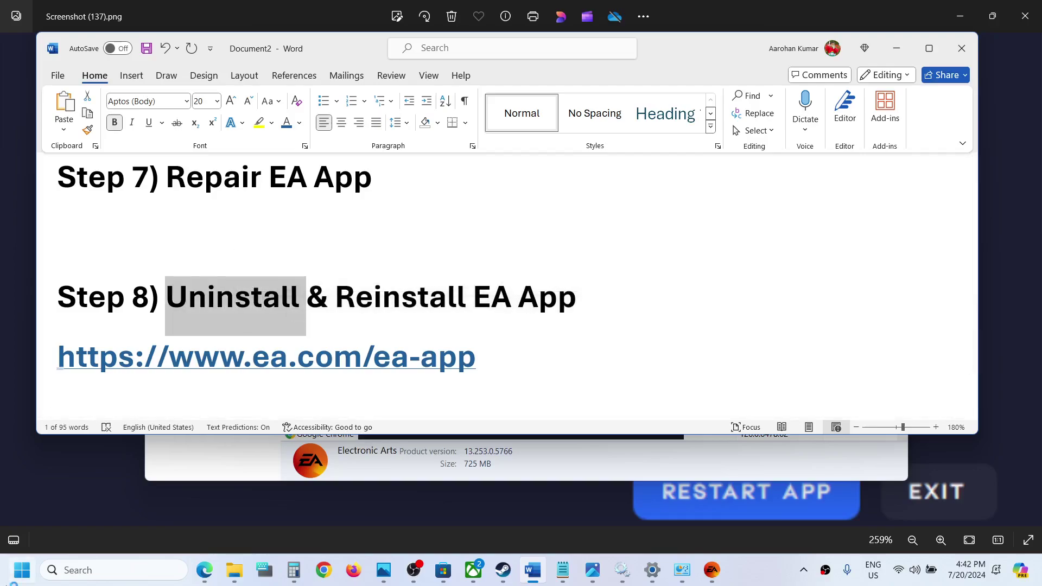
pyautogui.click(16, 574)
pyautogui.click(407, 525)
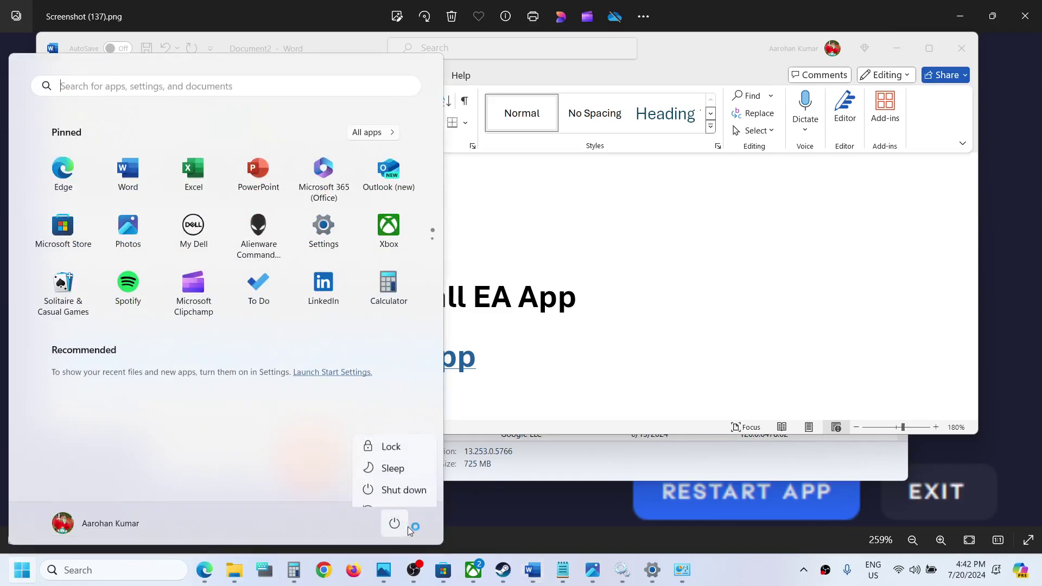
pyautogui.click(554, 317)
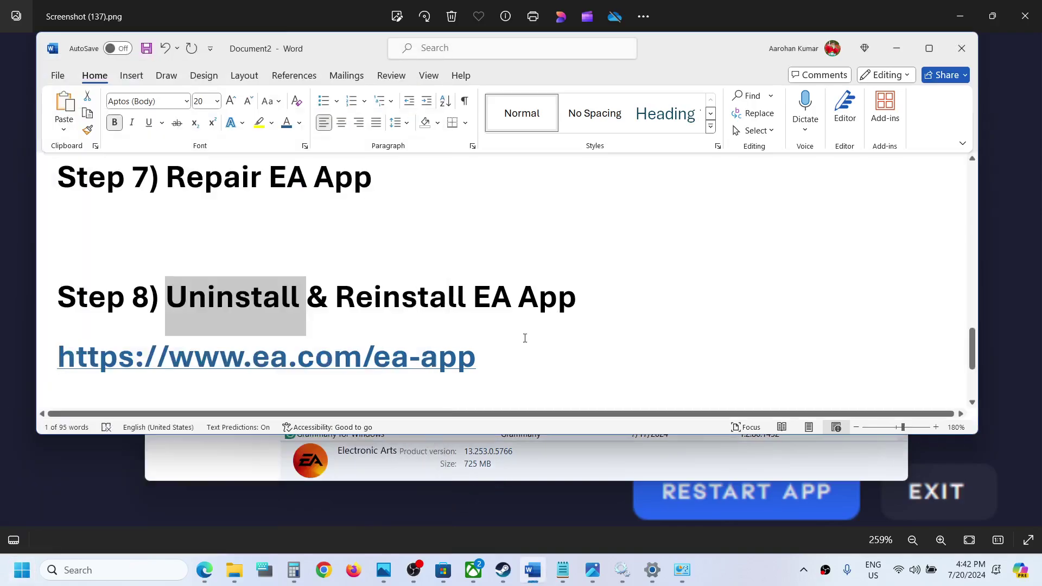
pyautogui.moveTo(499, 361); pyautogui.dragTo(160, 390)
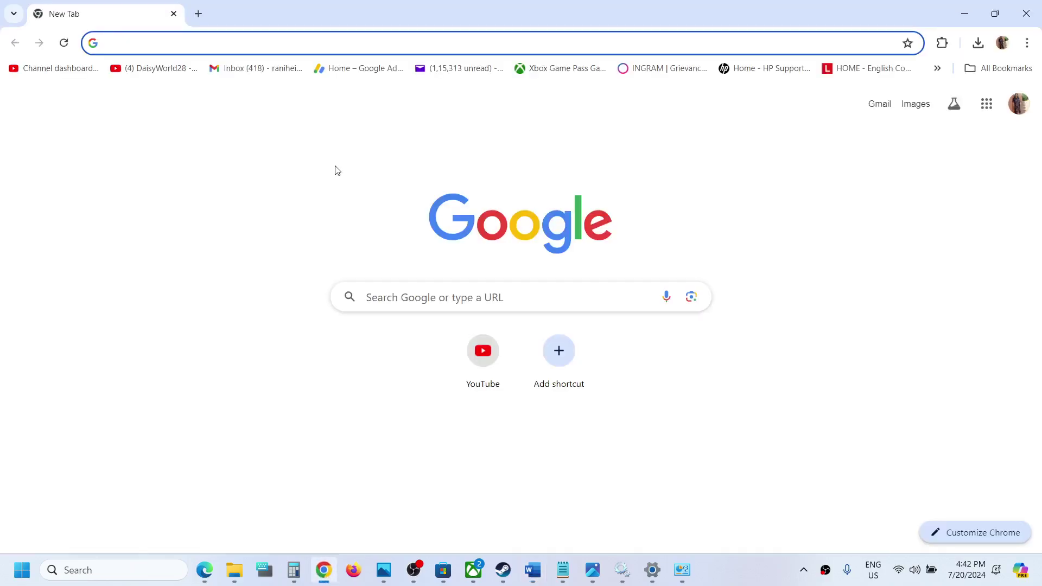
# Step: Paste the ea.com/ea-app link into Chrome's address bar and load the EA app page
pyautogui.hotkey('ctrl', 'v')
pyautogui.press('Return')
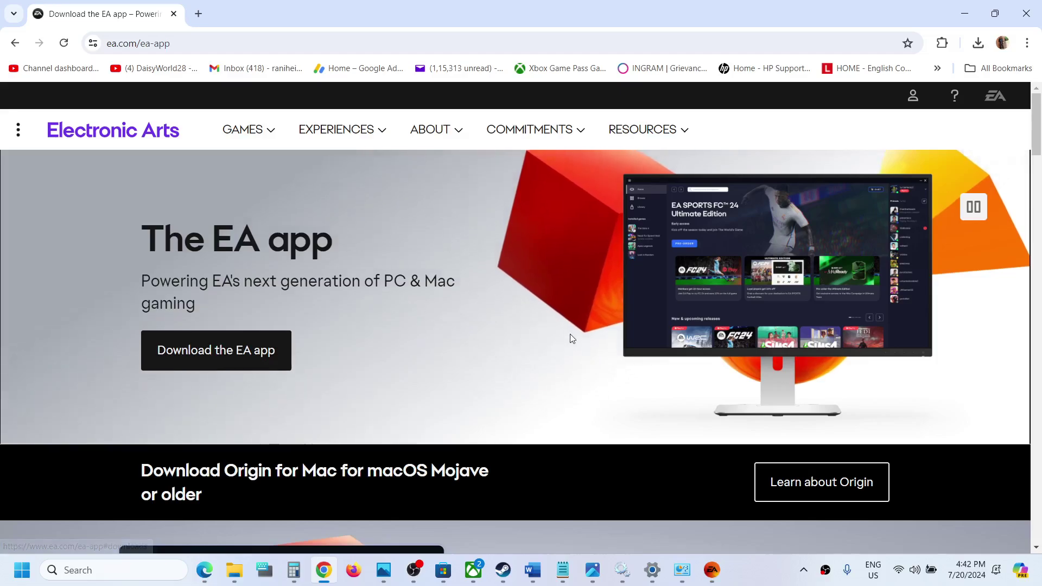
# Step: Highlight Step 9's close-third-party-apps and clean-boot instructions, then search Windows for 'system'
pyautogui.click(535, 573)
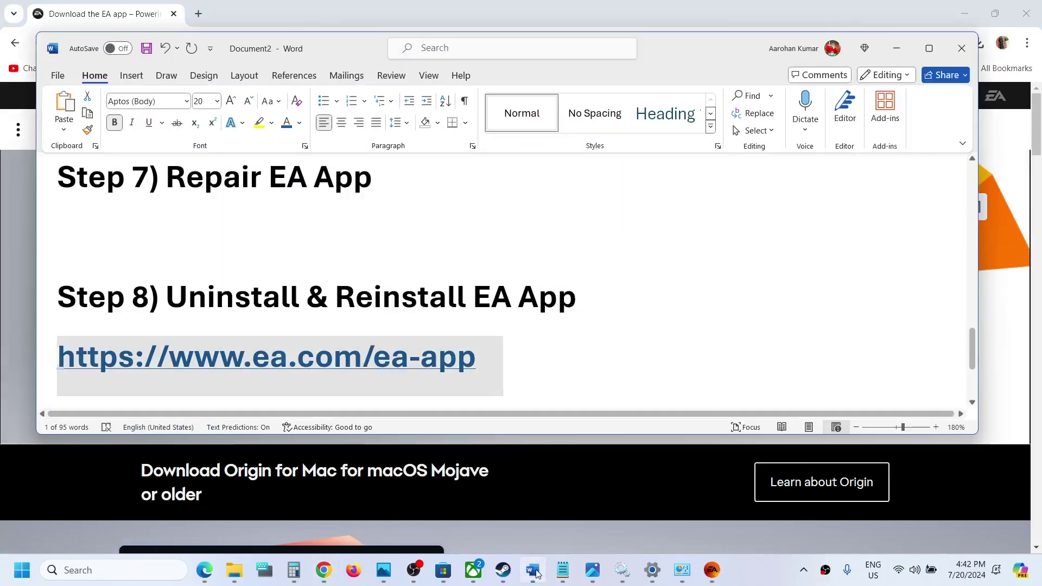
pyautogui.scroll(-3, 442, 295)
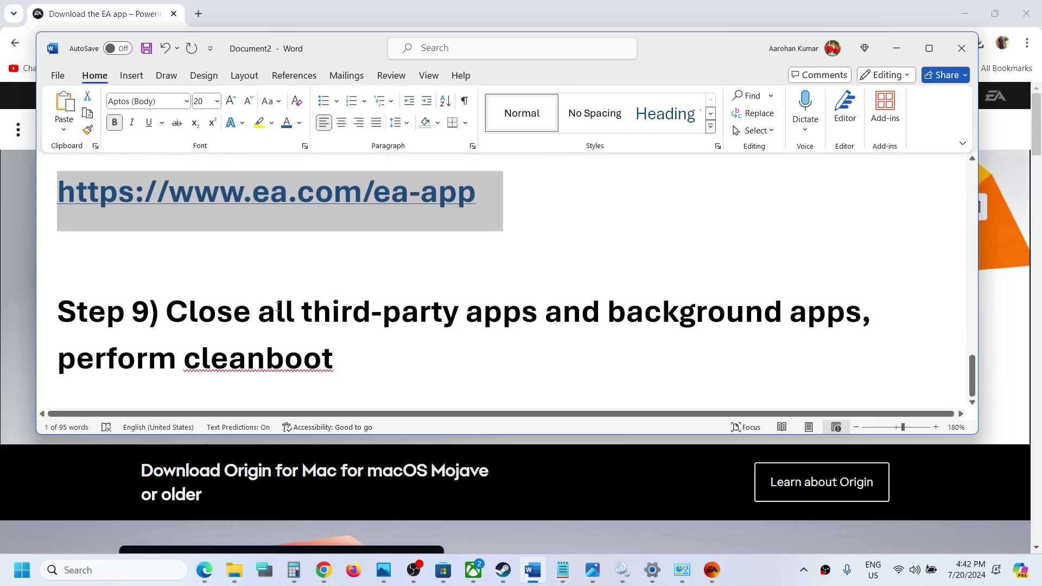
pyautogui.moveTo(169, 315); pyautogui.dragTo(543, 314)
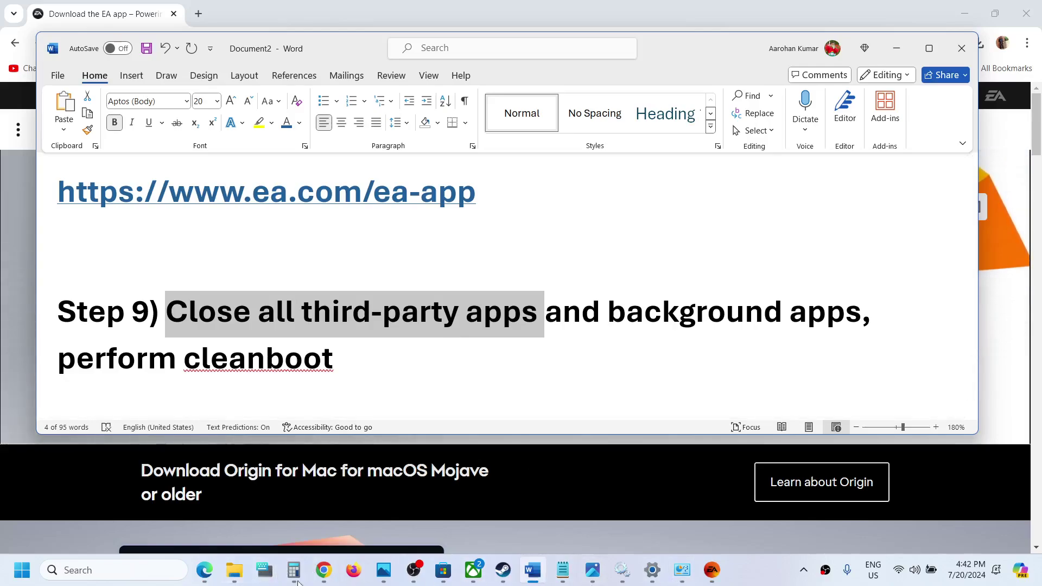
pyautogui.click(596, 306)
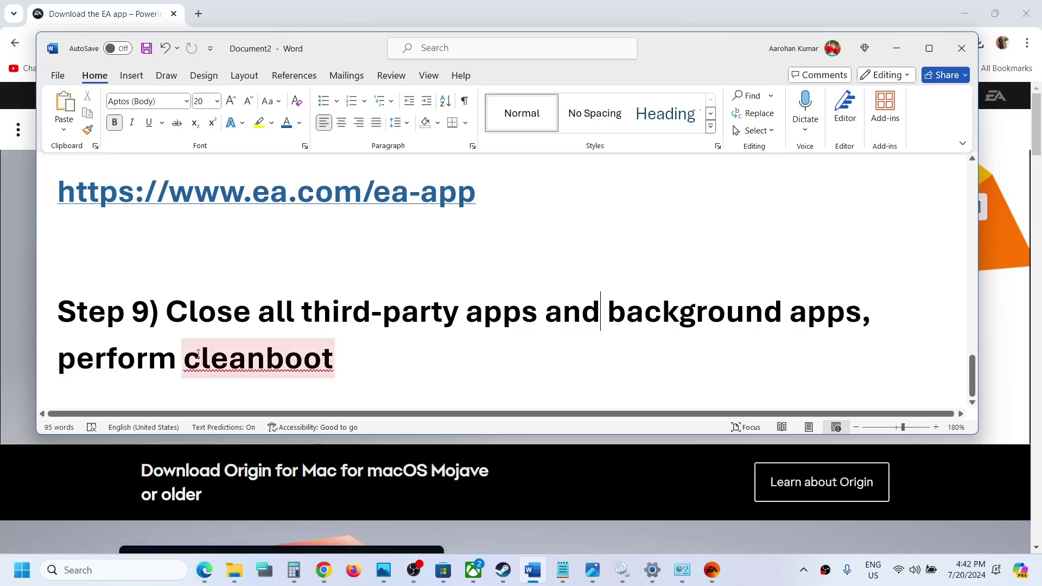
pyautogui.moveTo(183, 366); pyautogui.dragTo(336, 334)
pyautogui.click(80, 570)
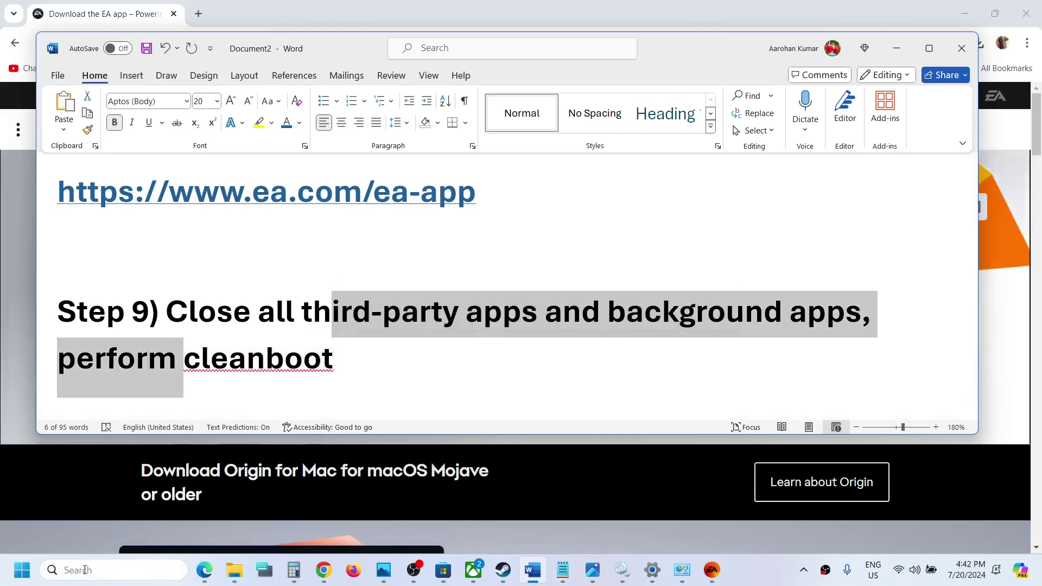
pyautogui.write('system')
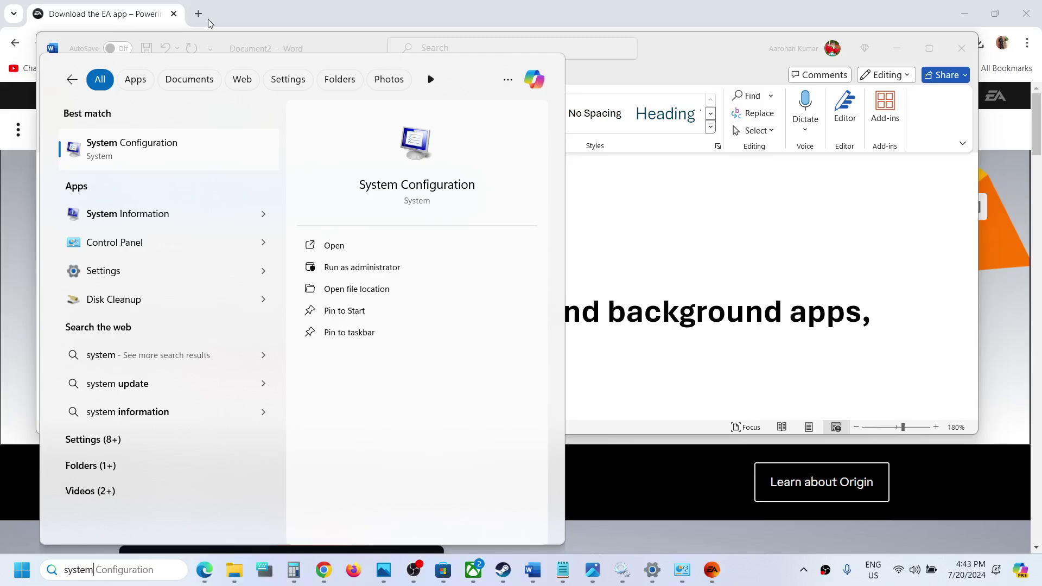
# Step: Launch System Configuration, hide all Microsoft services to see the stopped third-party ones, then close it with OK
pyautogui.press('Return')
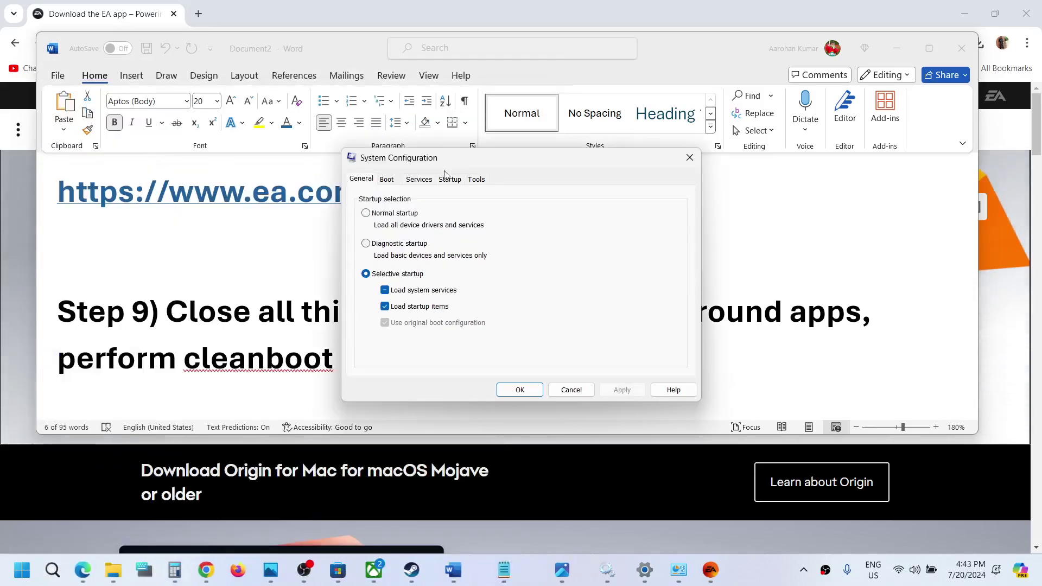
pyautogui.click(419, 179)
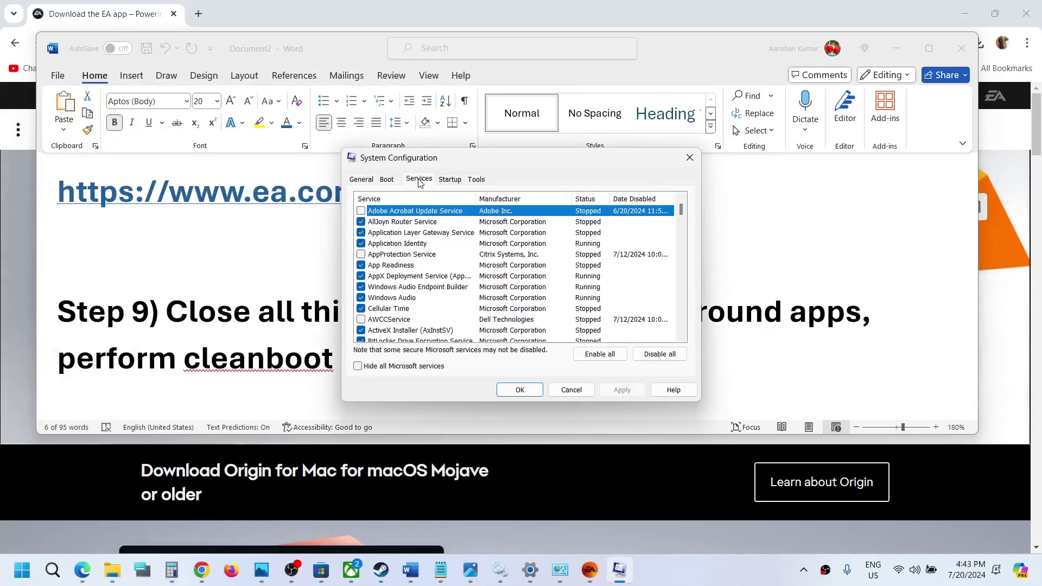
pyautogui.click(358, 367)
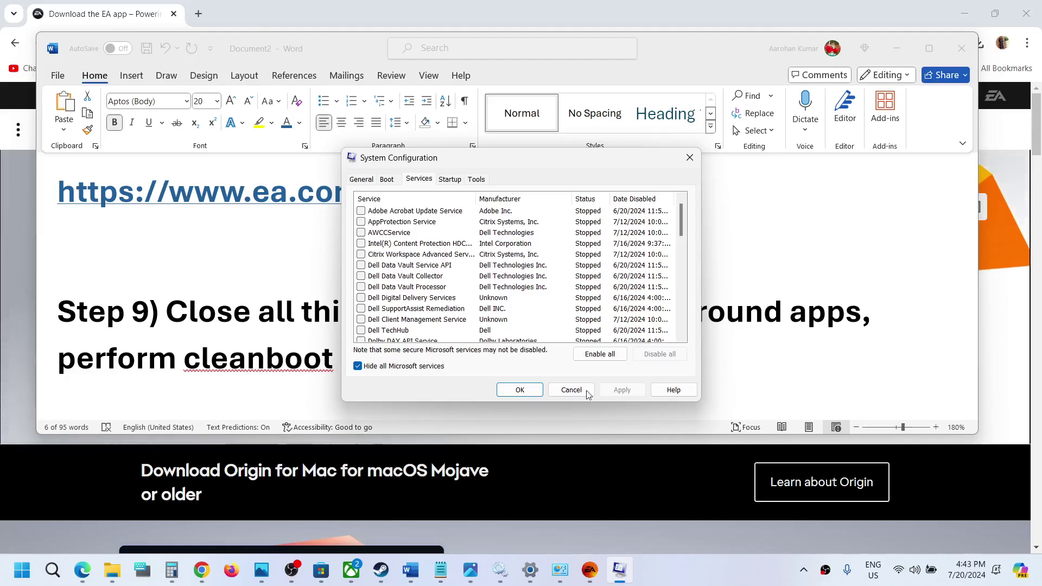
pyautogui.click(518, 390)
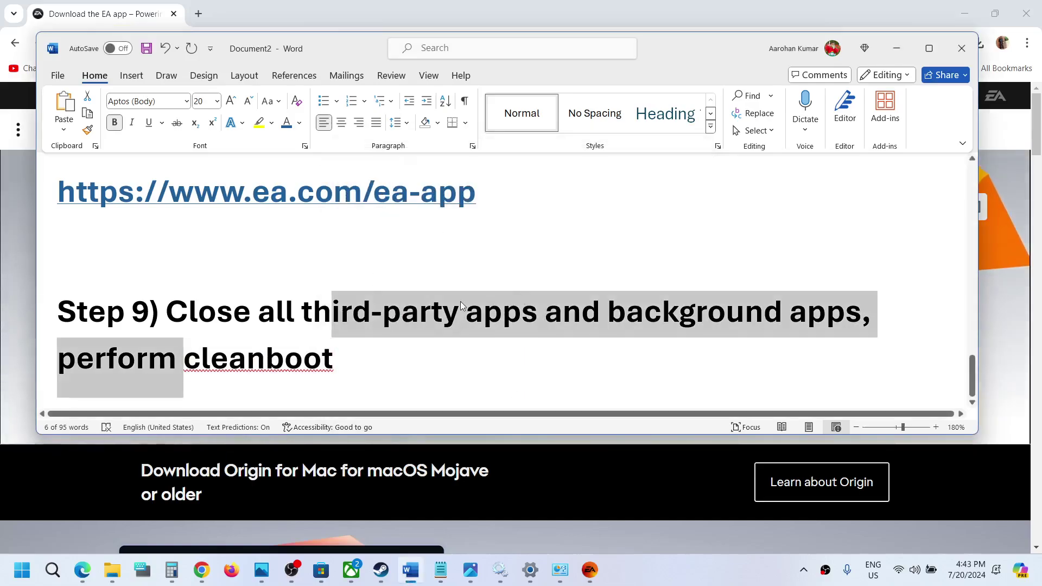
# Step: Maximize the EA app on its Home page, then return to the 'app crashed unexpectedly' screenshot in Photos
pyautogui.click(590, 569)
pyautogui.click(896, 69)
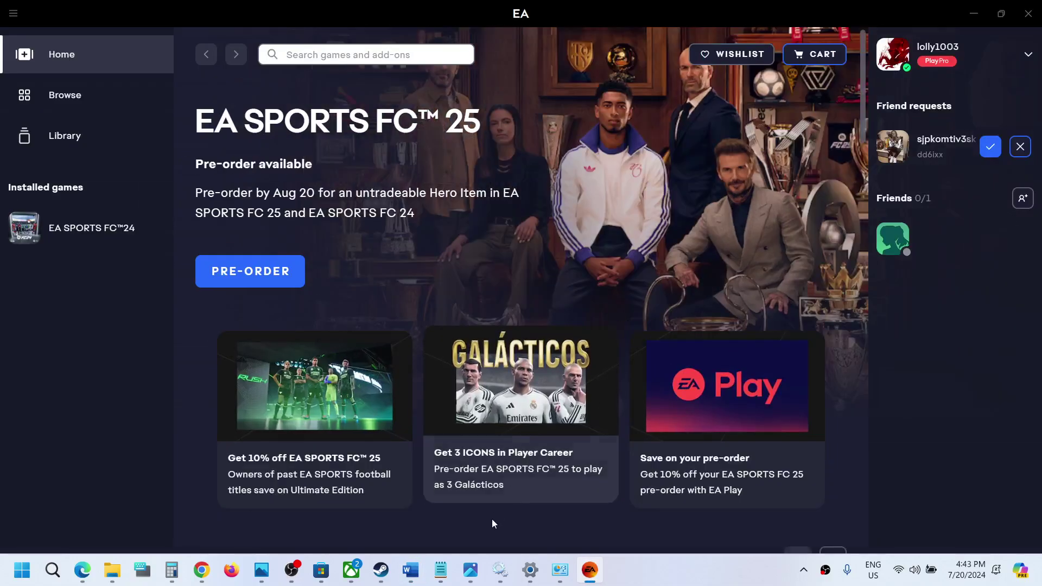
pyautogui.click(472, 573)
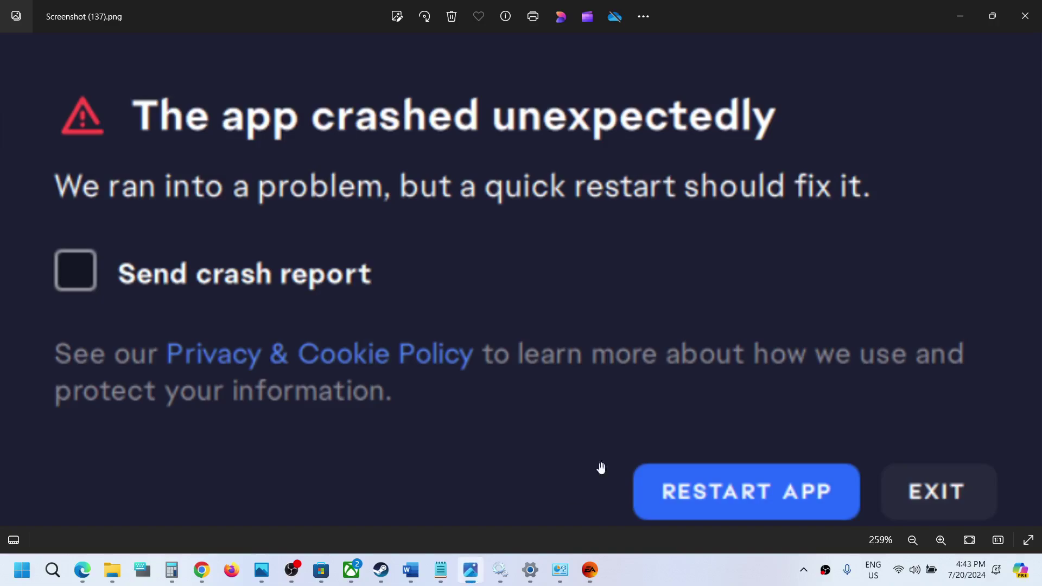
pyautogui.click(669, 579)
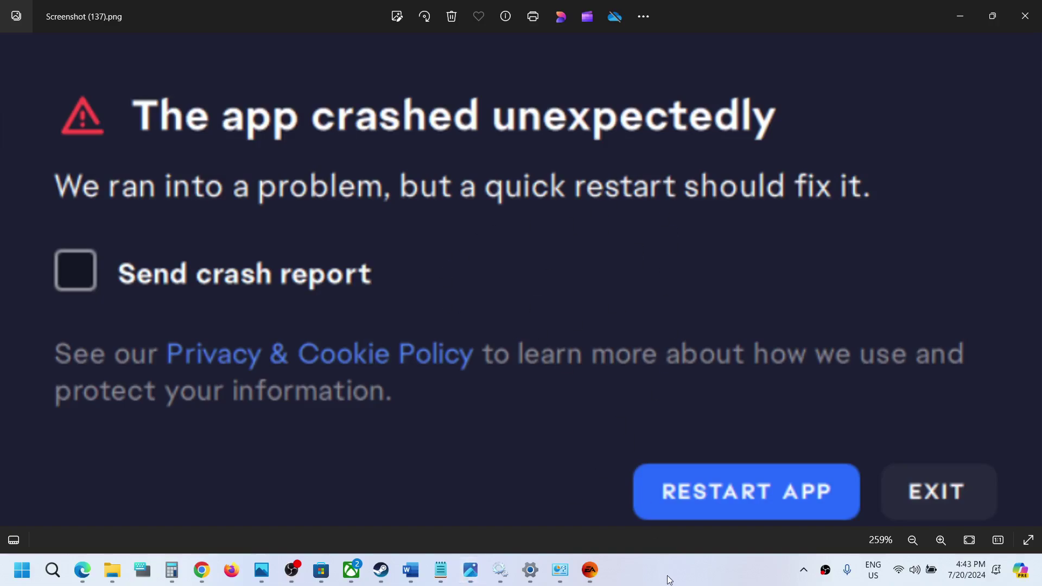